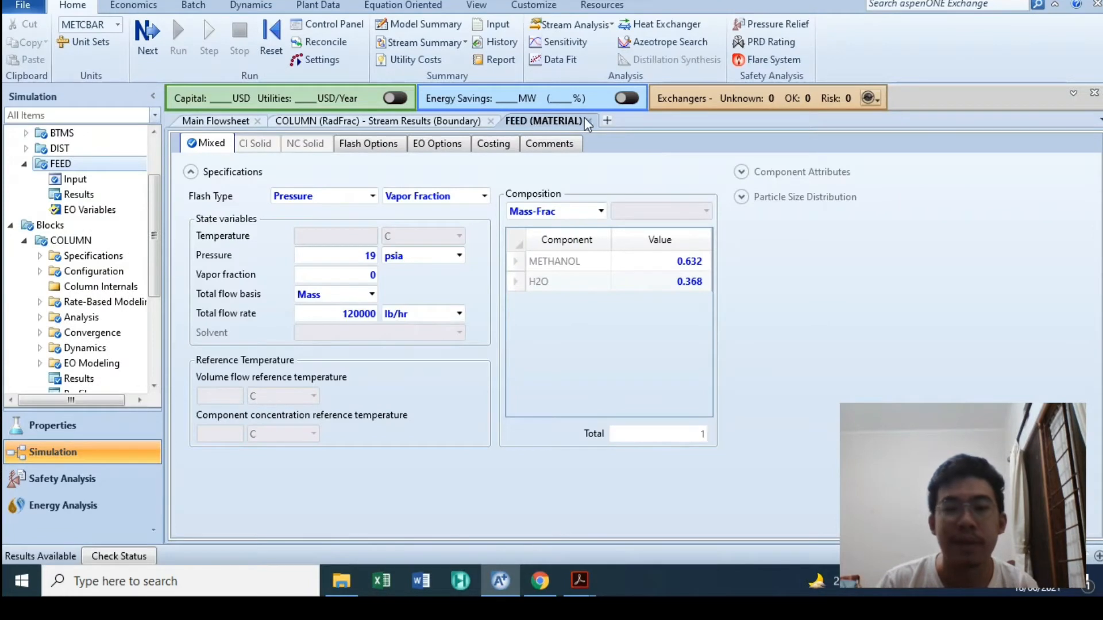
- Close the feed stream form and examine the column's configuration, including the options available for the first operating specification
left_click(587, 120)
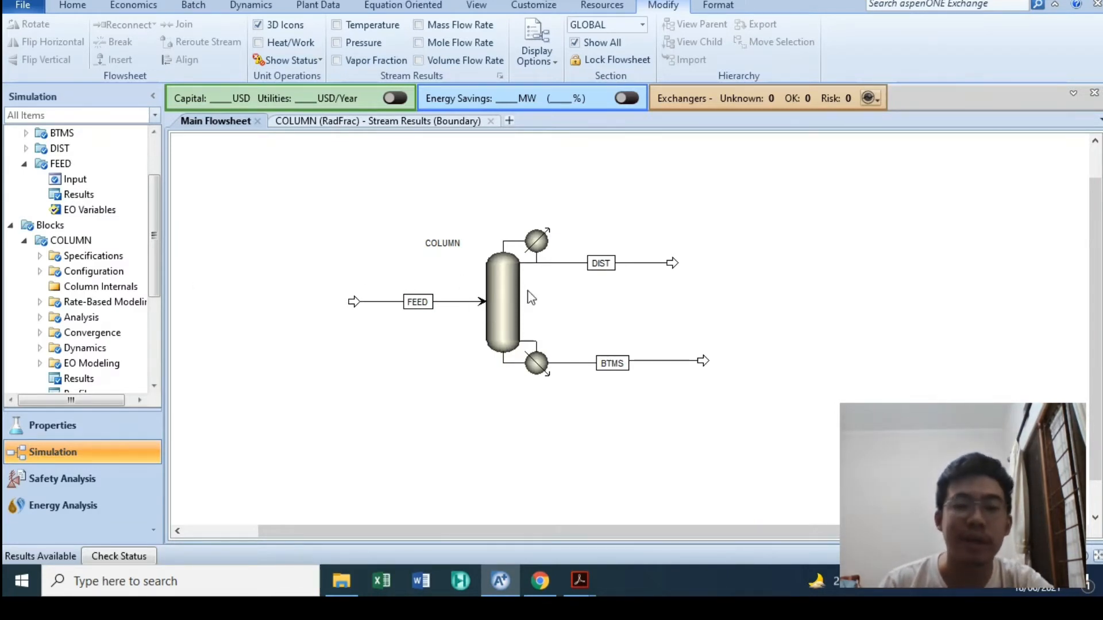
left_click(508, 289)
double_click(509, 290)
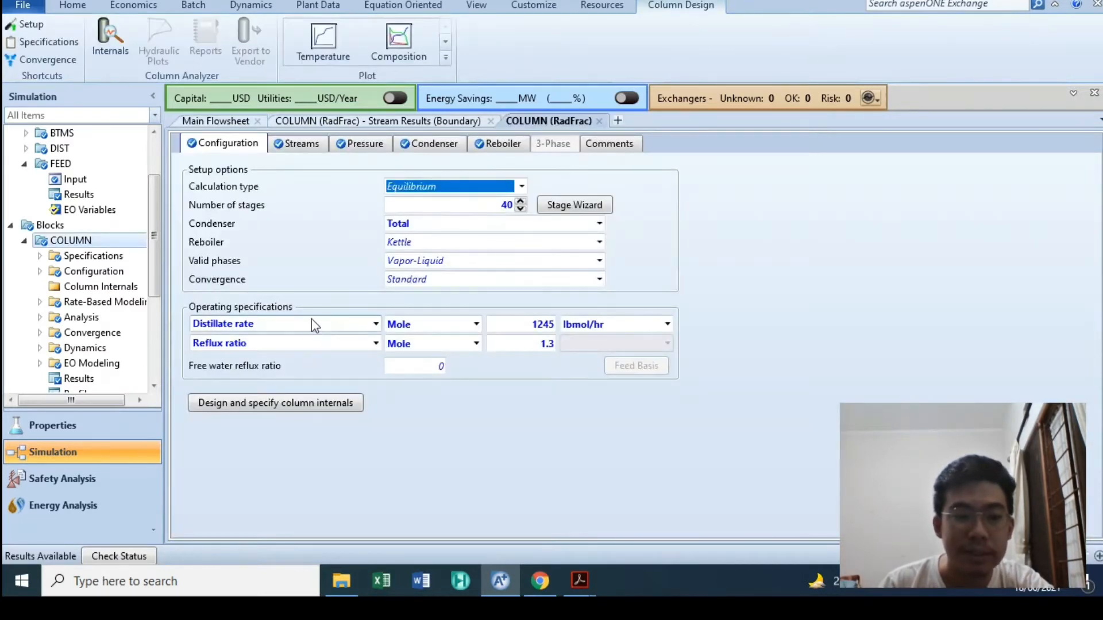
left_click(375, 324)
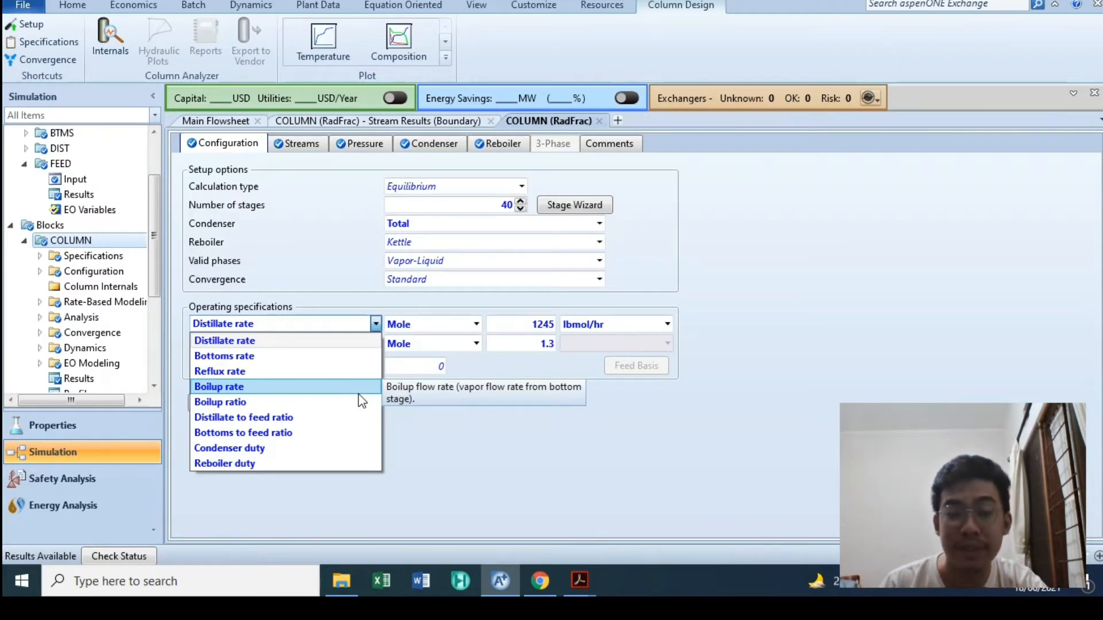
left_click(446, 308)
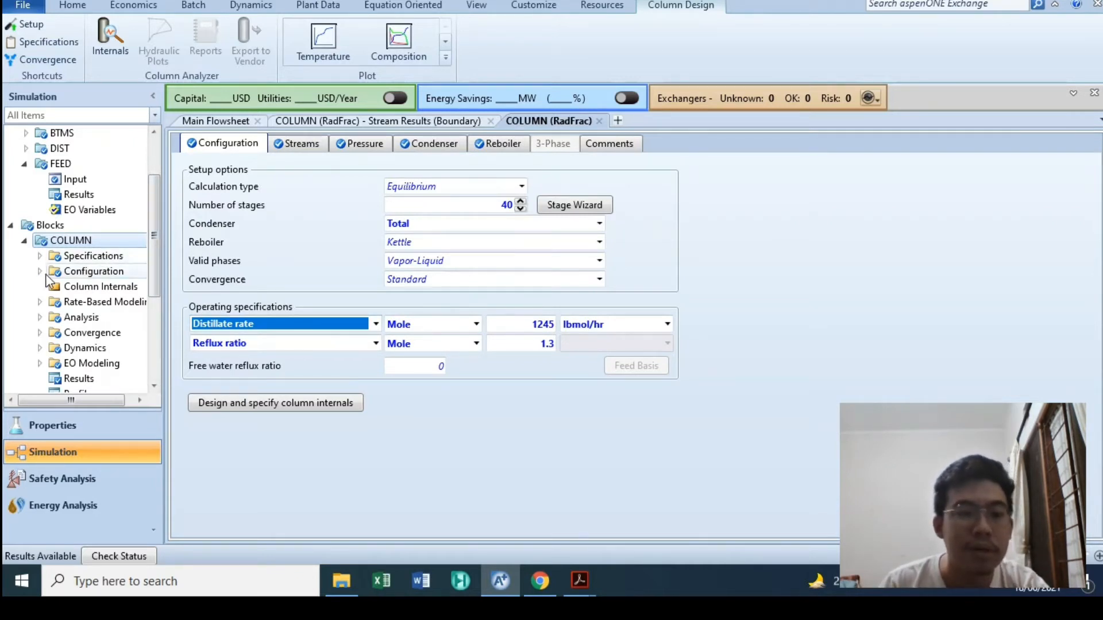
- Create a column design specification described as "kemurnian" with type Mole purity, leaving the target empty
left_click(39, 257)
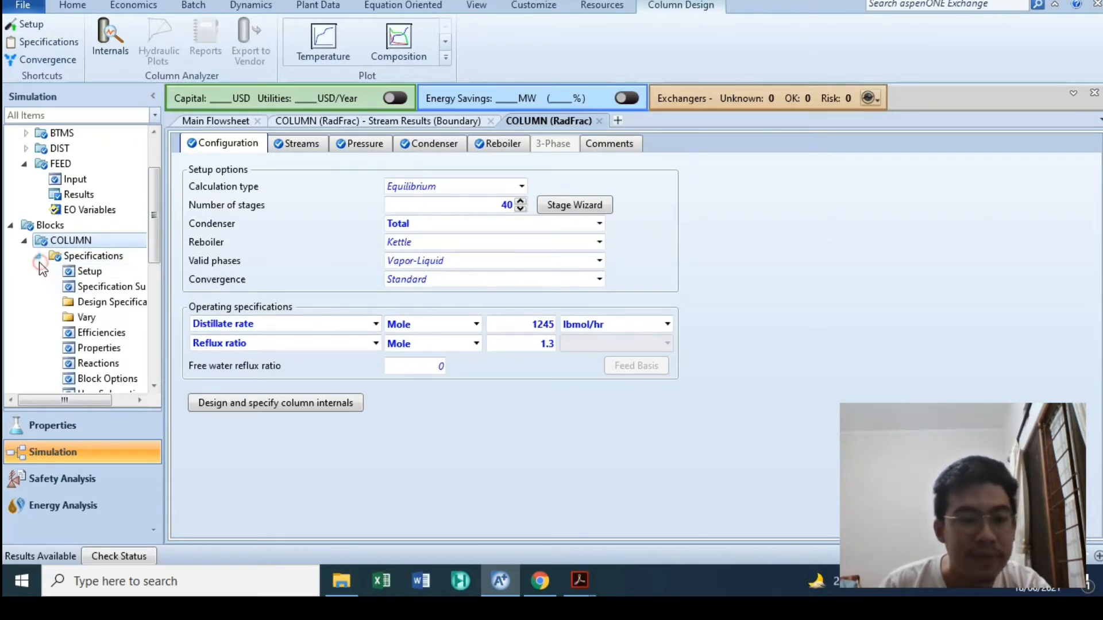
left_click(105, 303)
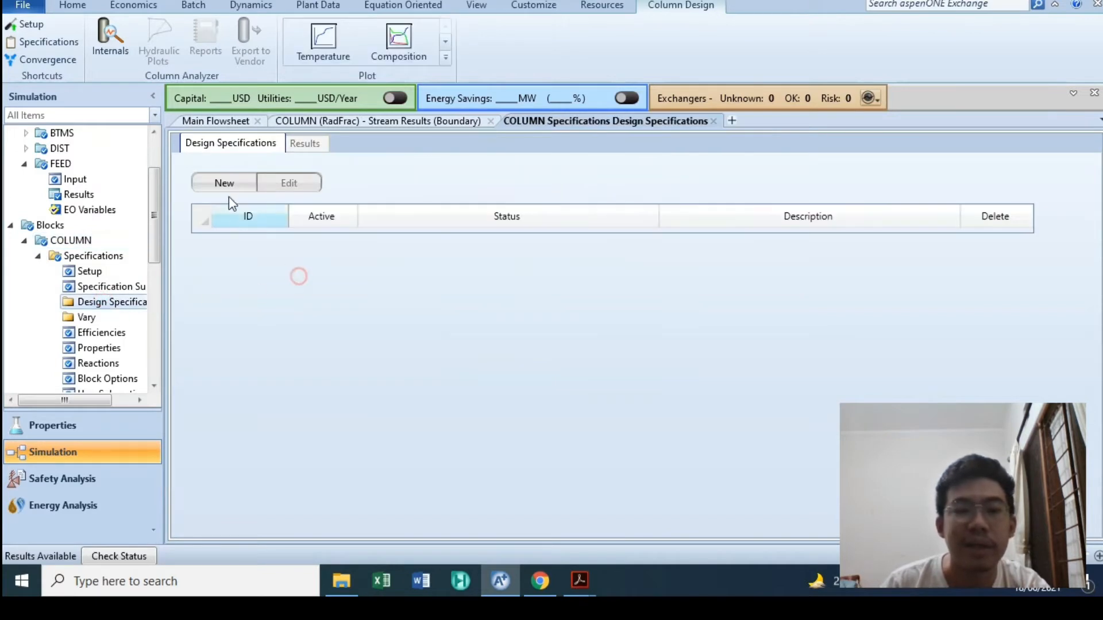
left_click(223, 181)
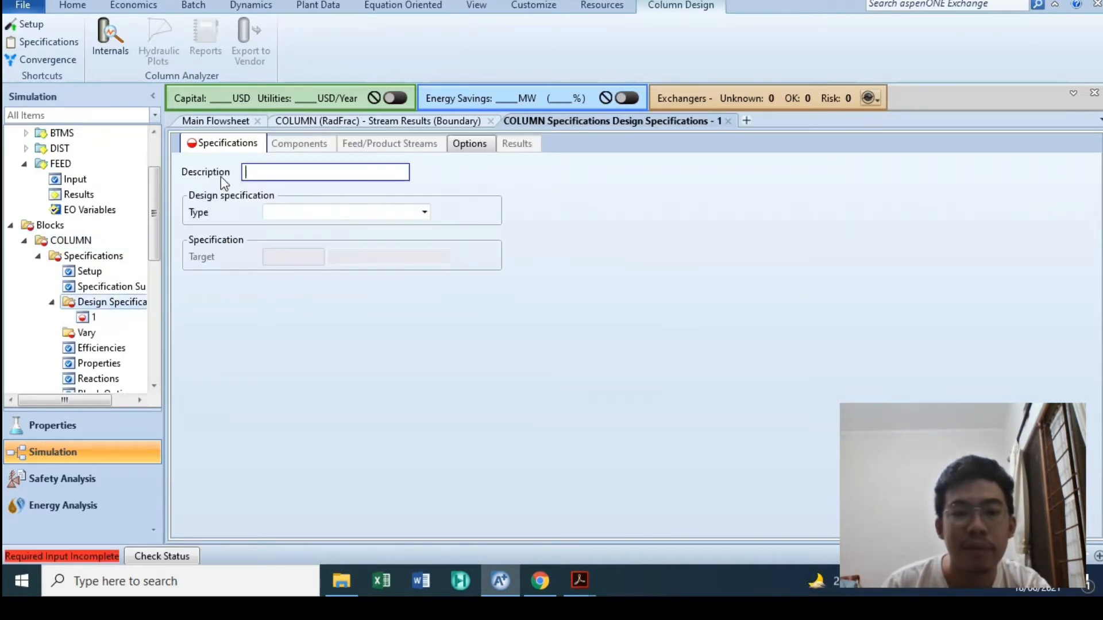
type("kemurnian")
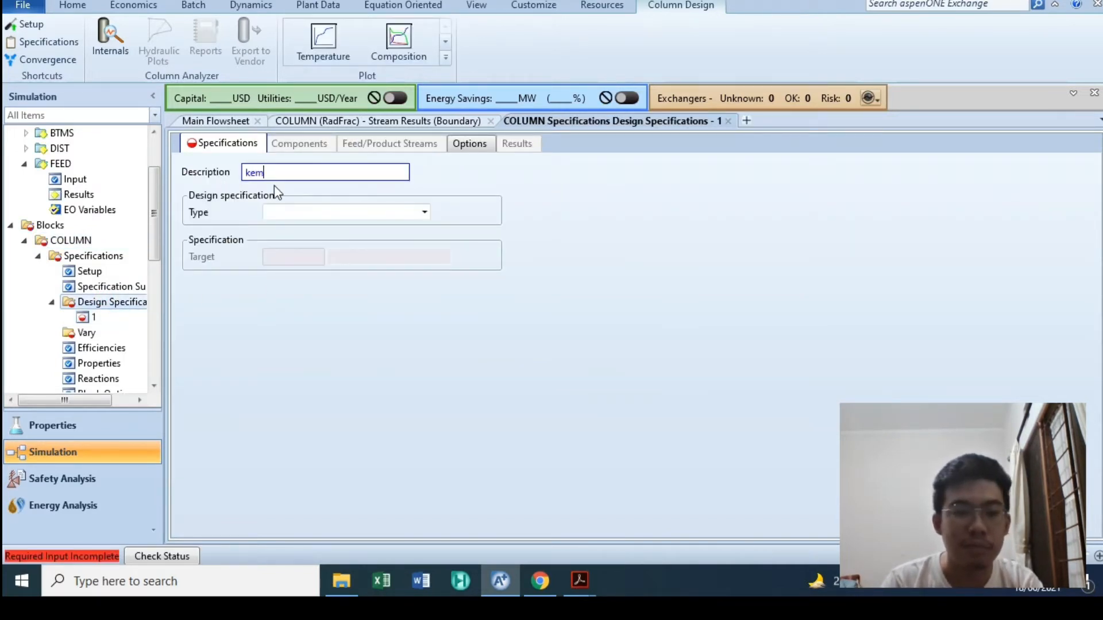
left_click(425, 212)
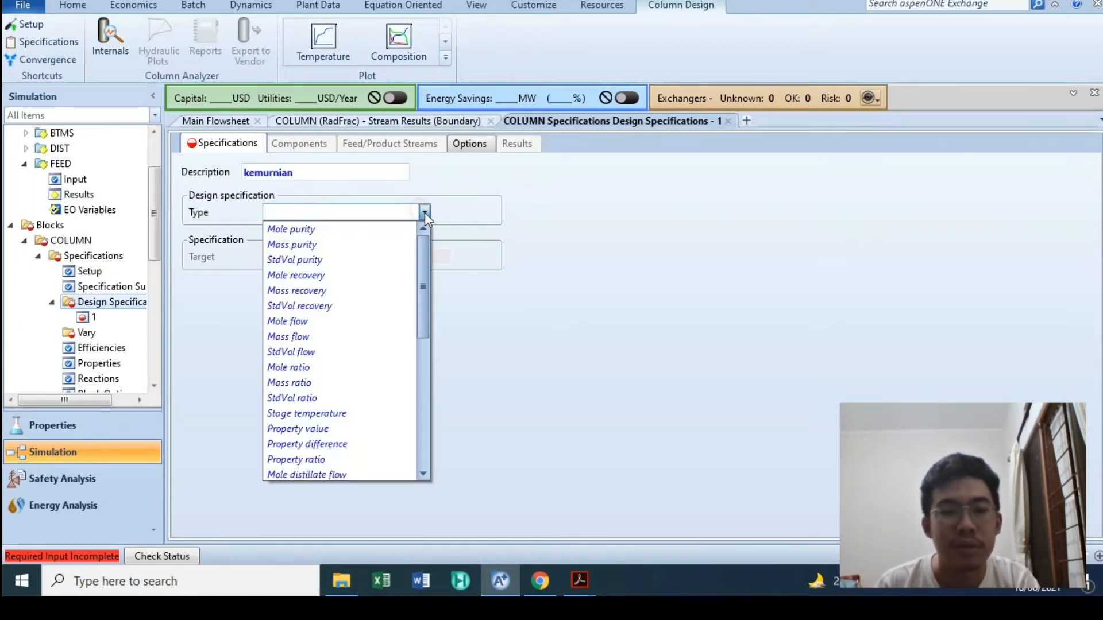
left_click(300, 229)
left_click(459, 241)
left_click(296, 255)
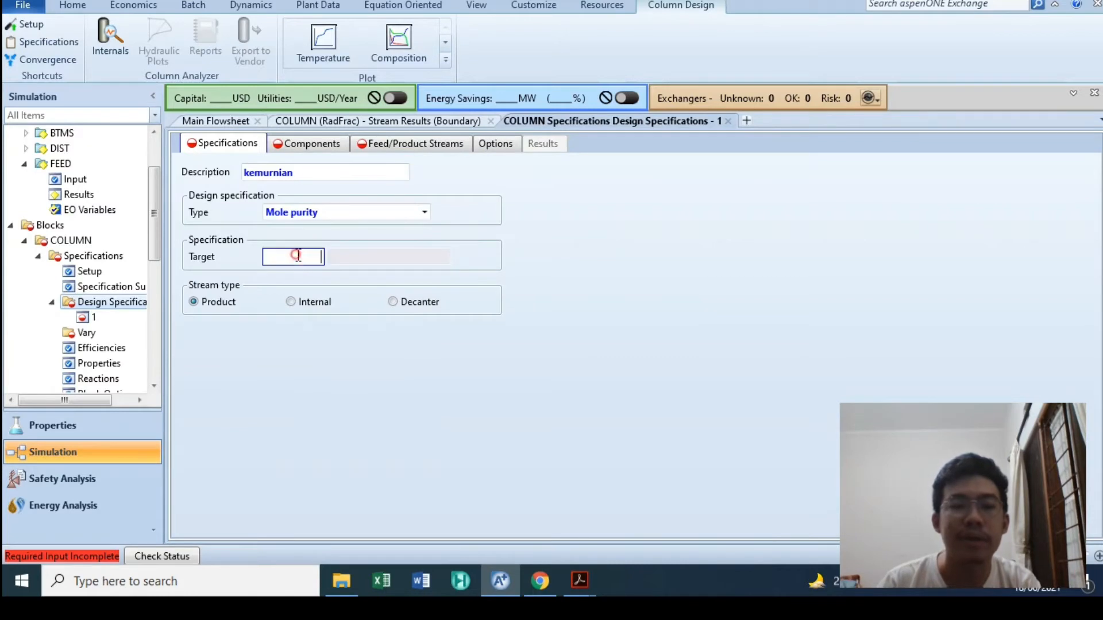
left_click(621, 223)
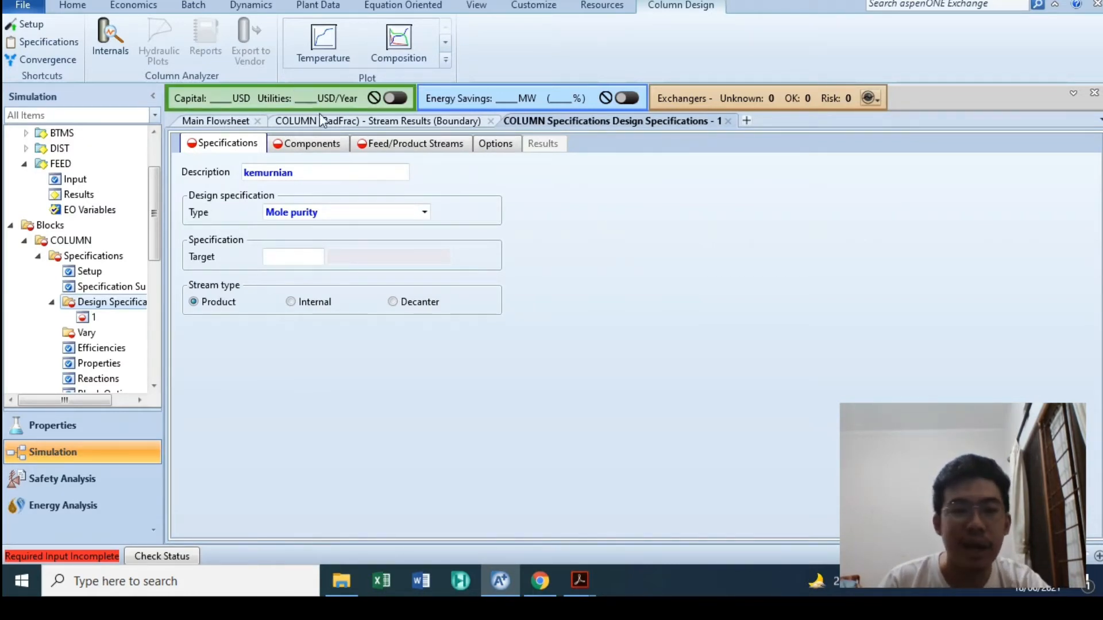
- Delete the "kemurnian" design specification from the column and close the design specifications list
left_click(331, 125)
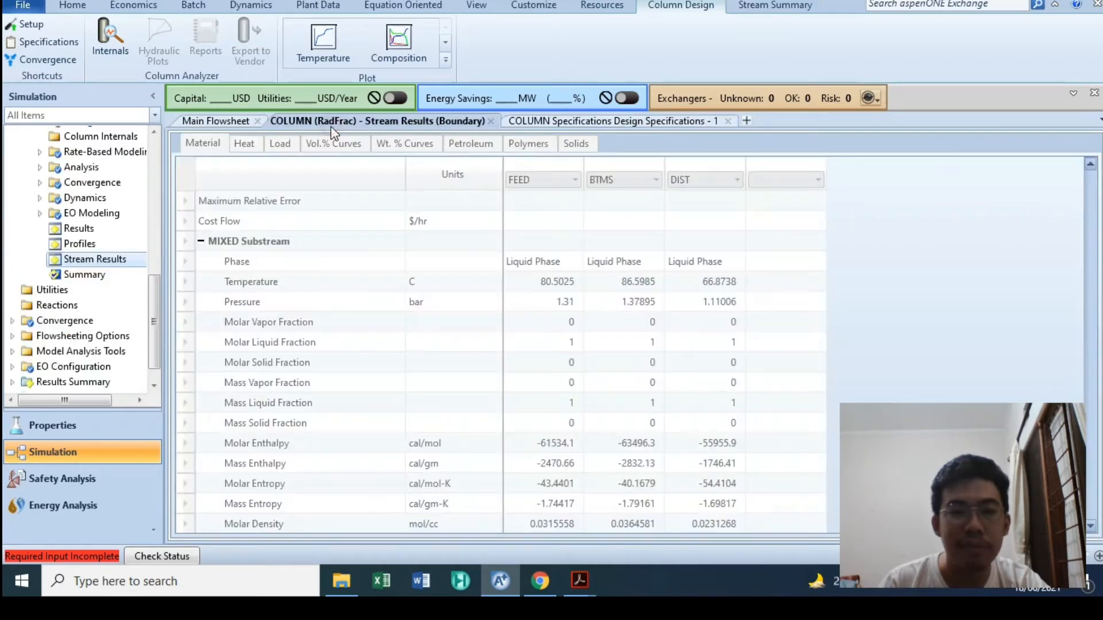
left_click(229, 119)
left_click(511, 285)
double_click(511, 284)
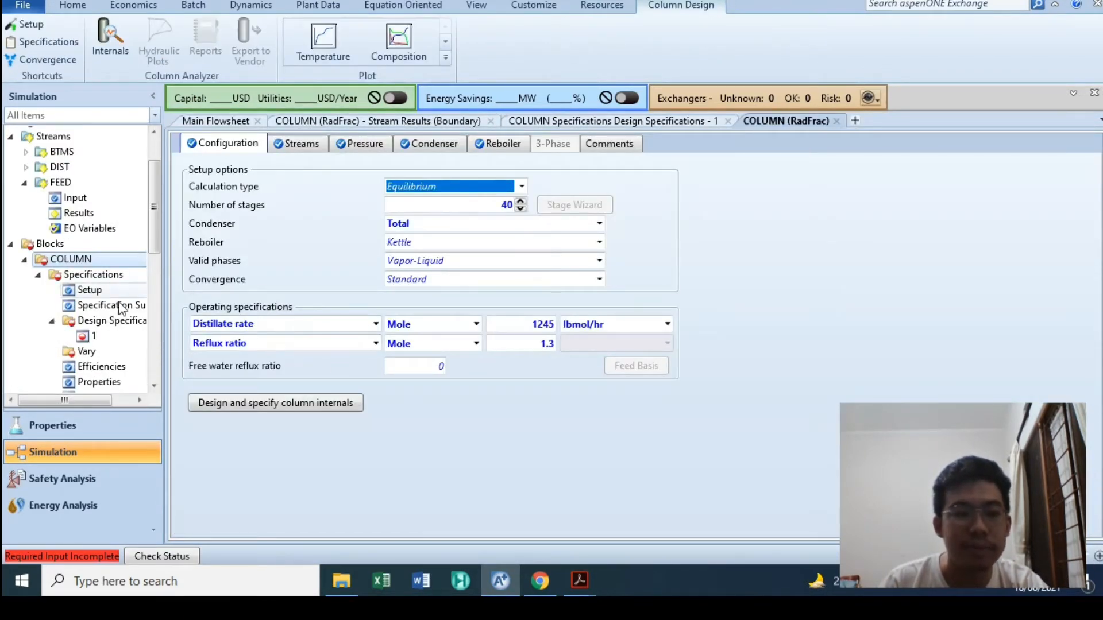
left_click(94, 322)
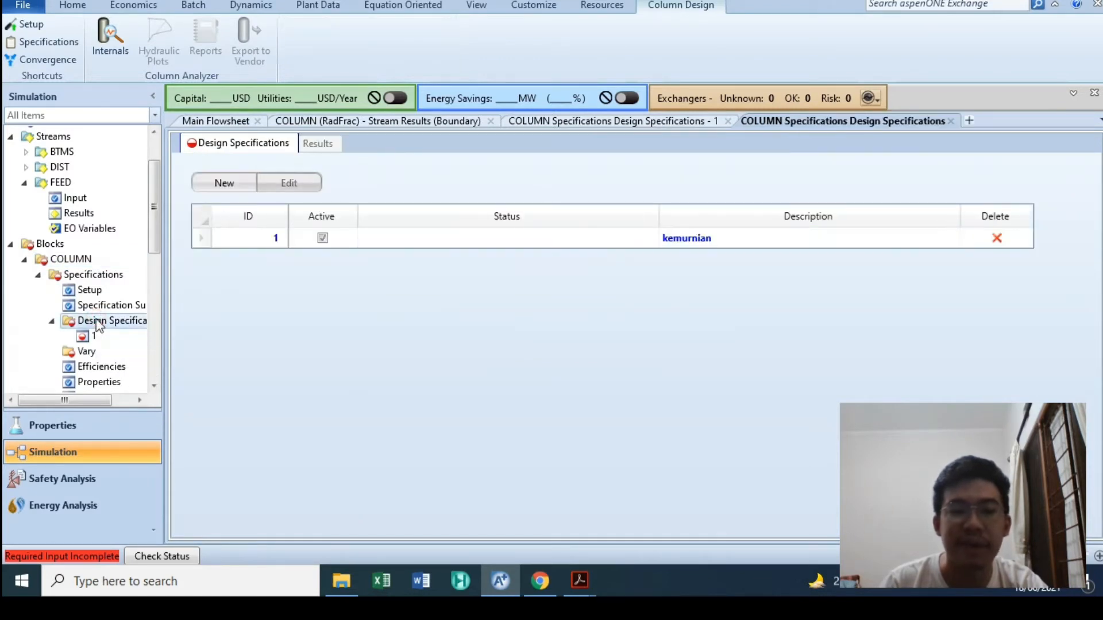
left_click(999, 238)
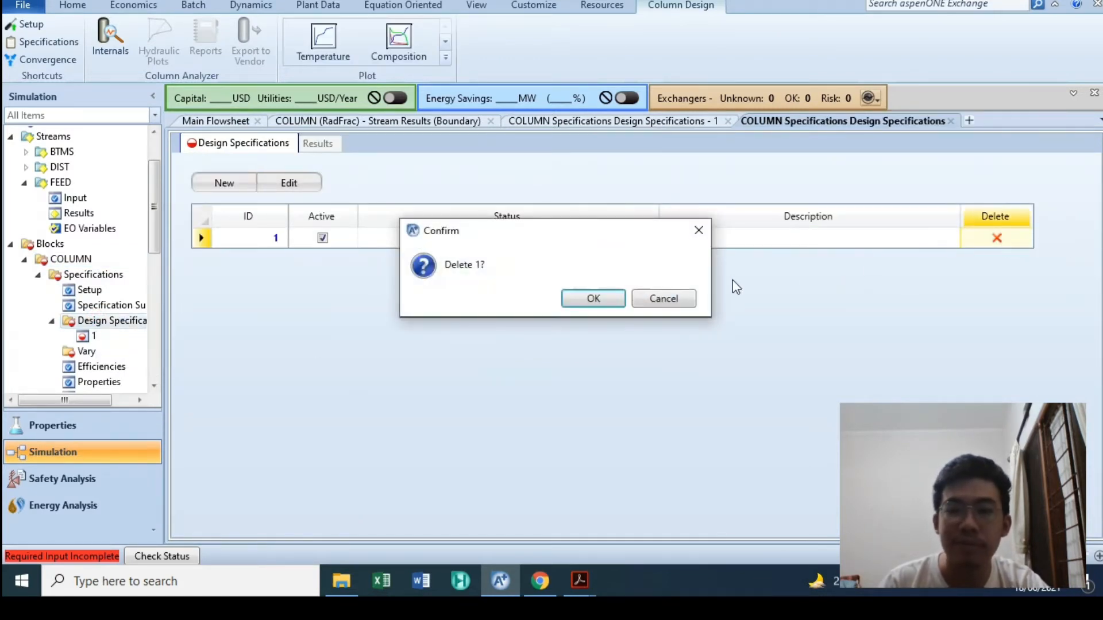
left_click(594, 299)
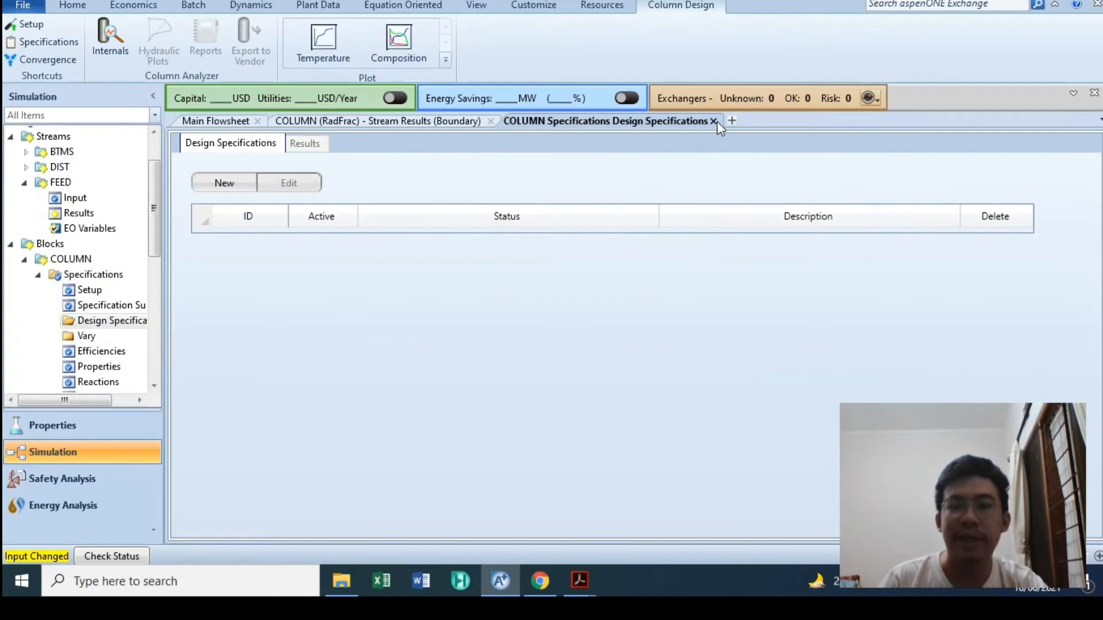
left_click(713, 122)
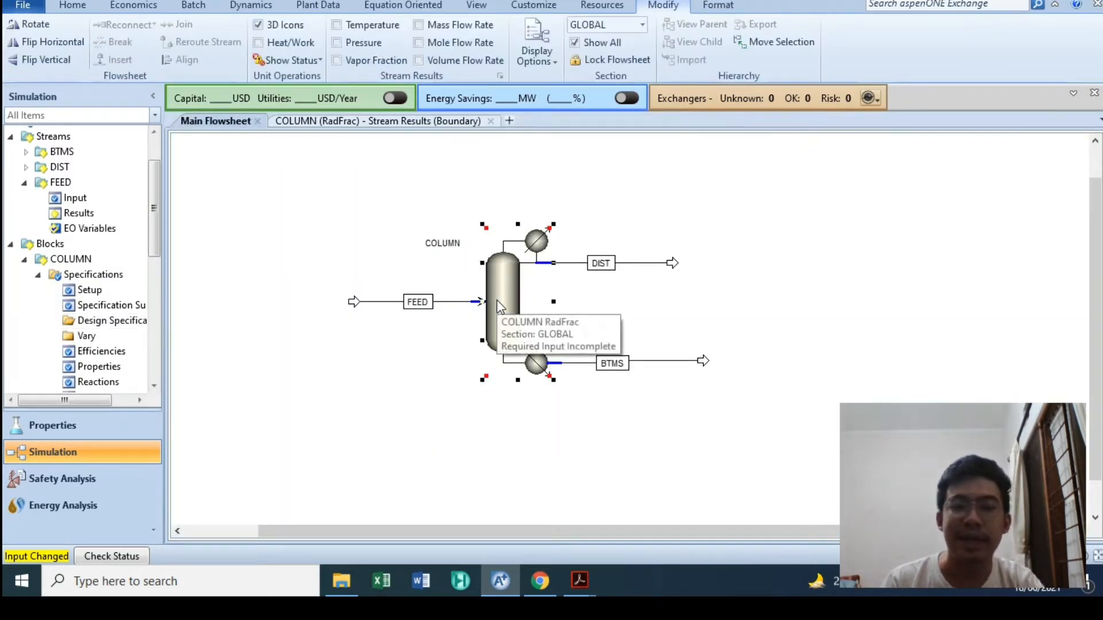
- Reopen the column's configuration from the flowsheet and run the simulation
double_click(494, 320)
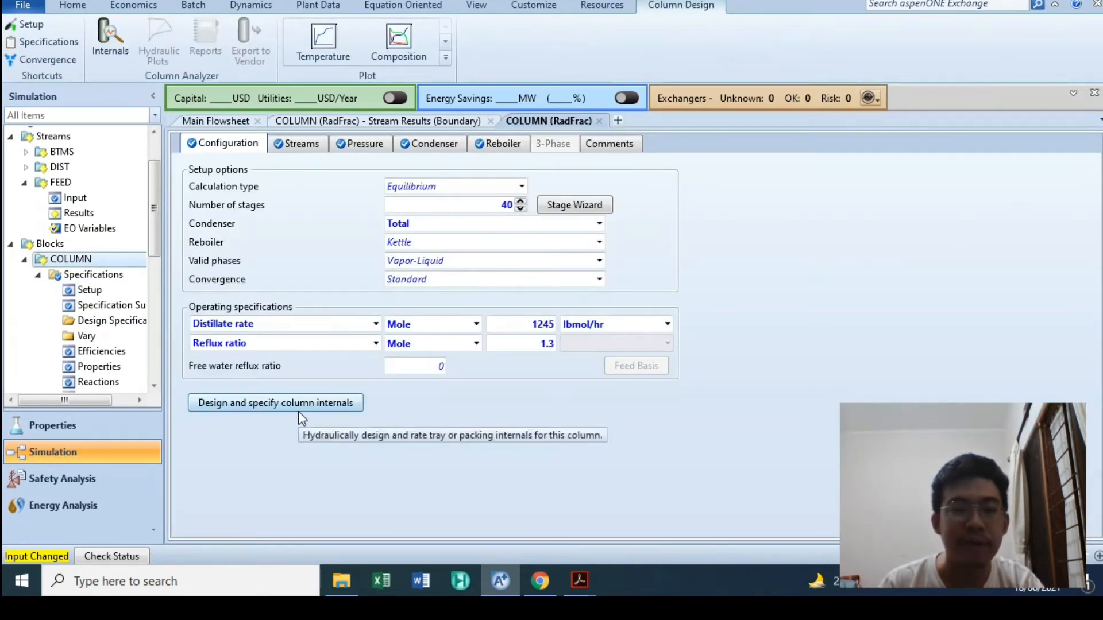
left_click(73, 4)
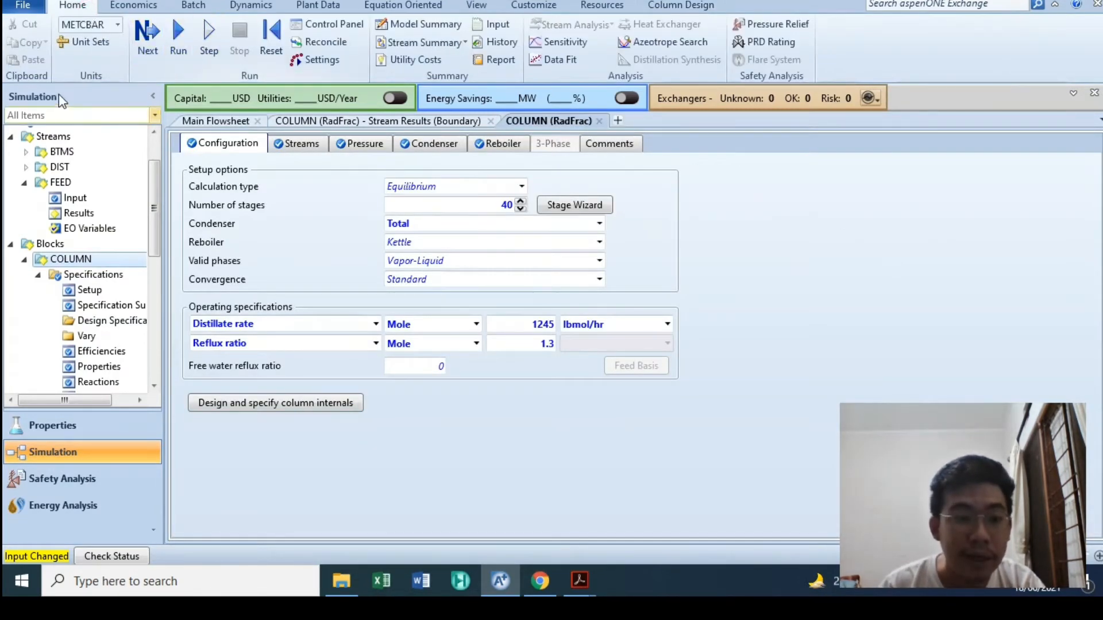
left_click(172, 43)
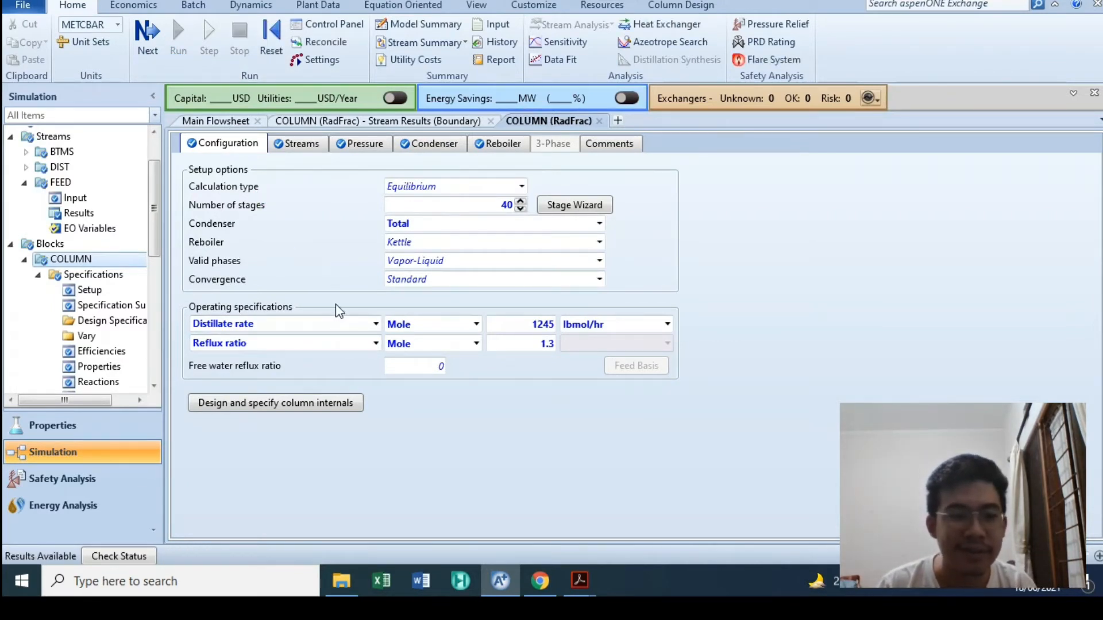
- Start the column internals design with generated hydraulic data and auto-section the column based on feed/draw locations
left_click(301, 408)
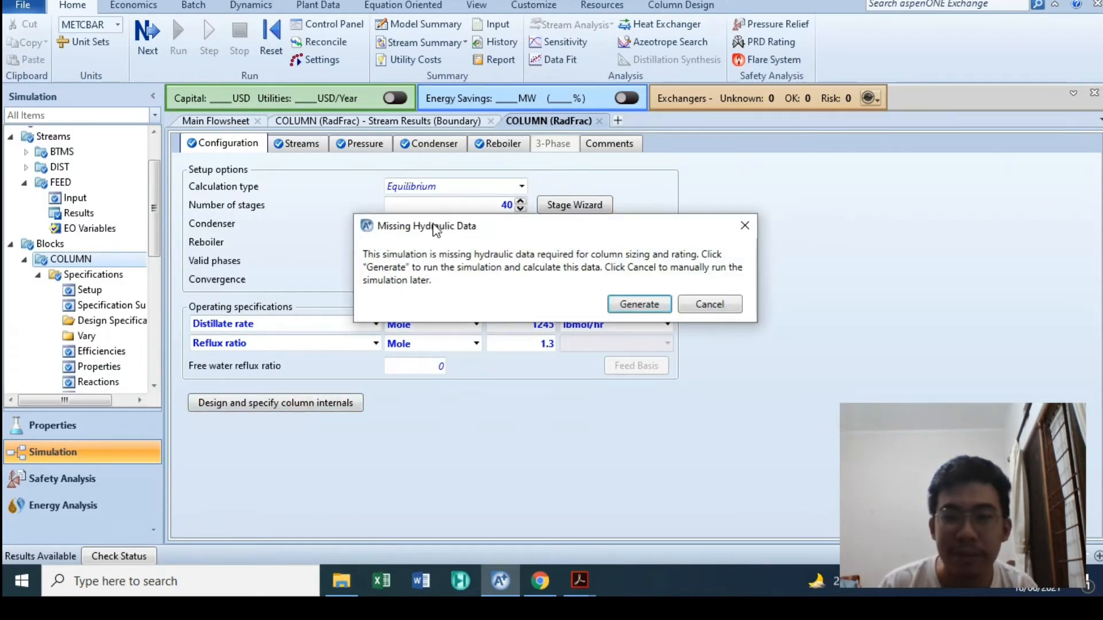
left_click(638, 309)
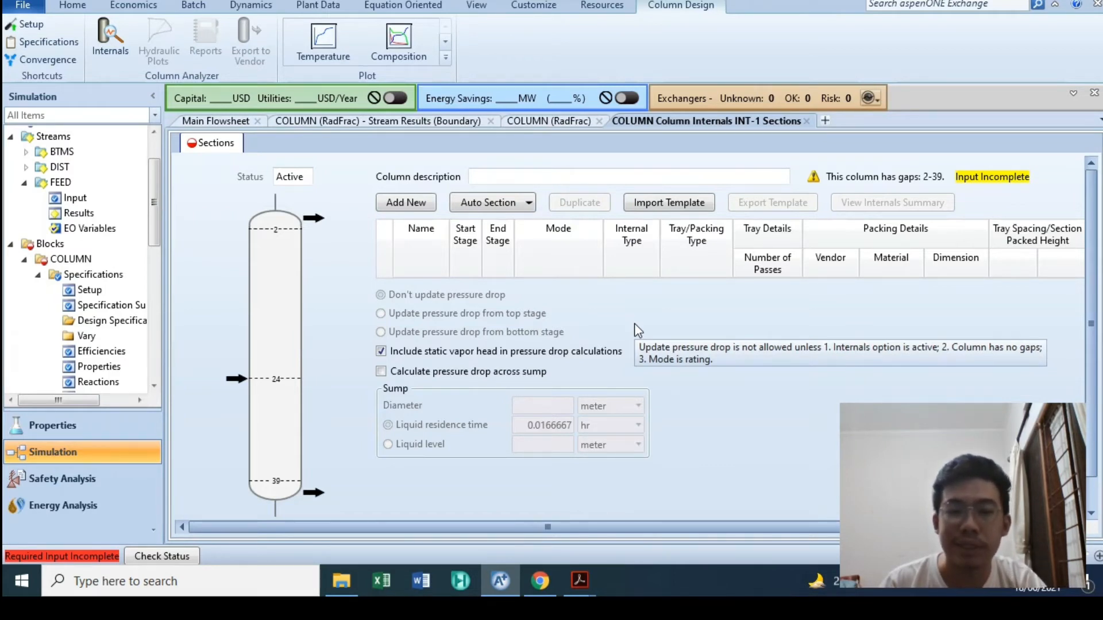
left_click(526, 205)
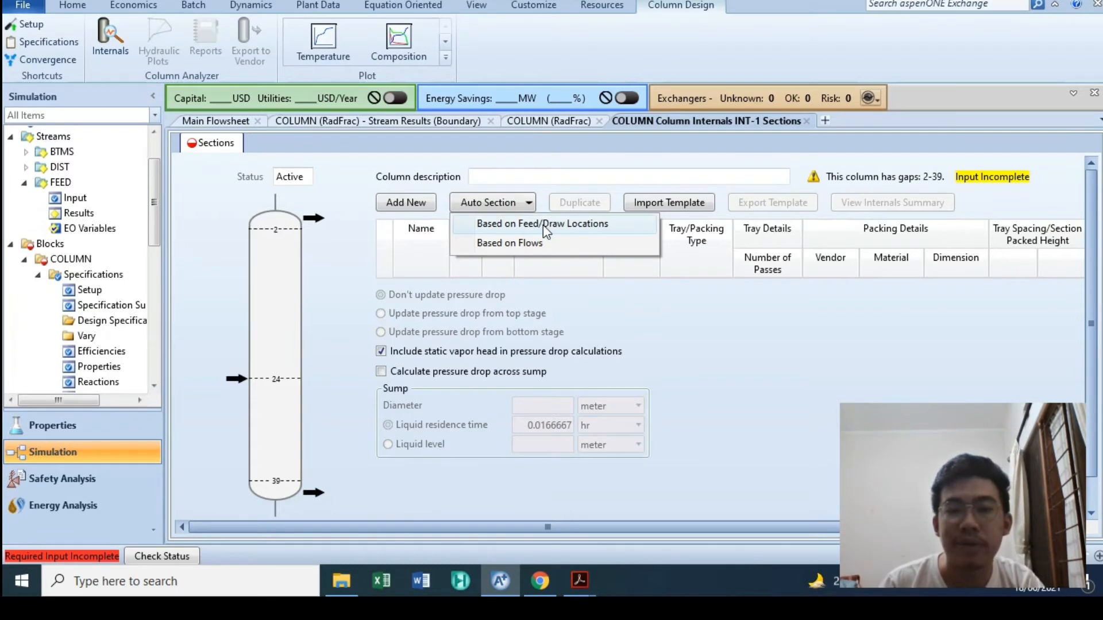
left_click(547, 225)
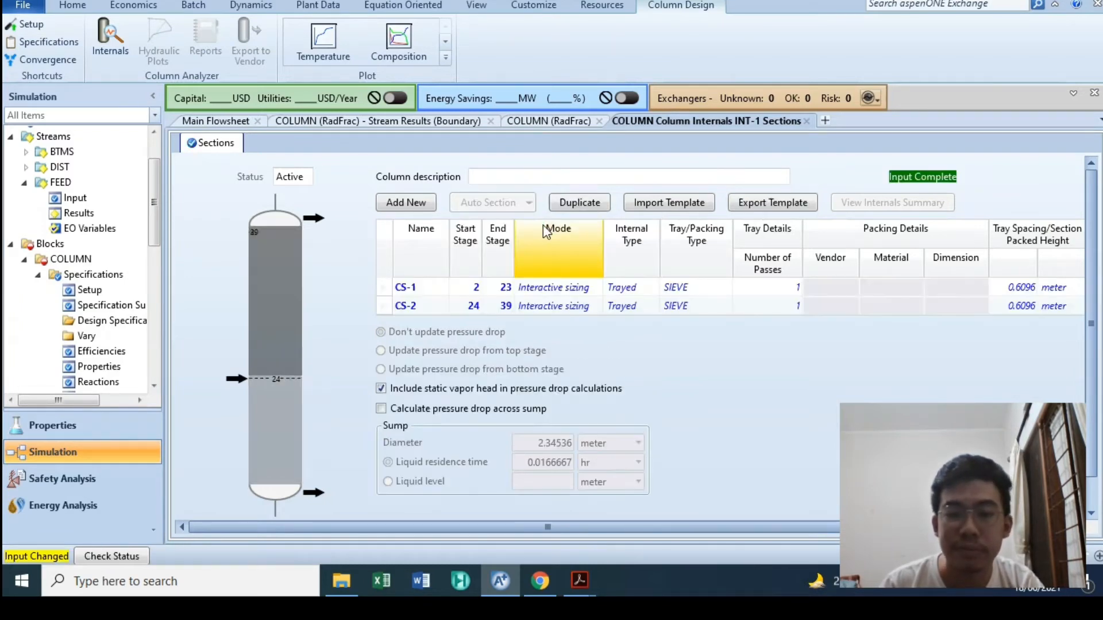
- Review the sizing table for both column sections, checking the internal type, tray type options, tray spacing and diameters
left_click(697, 343)
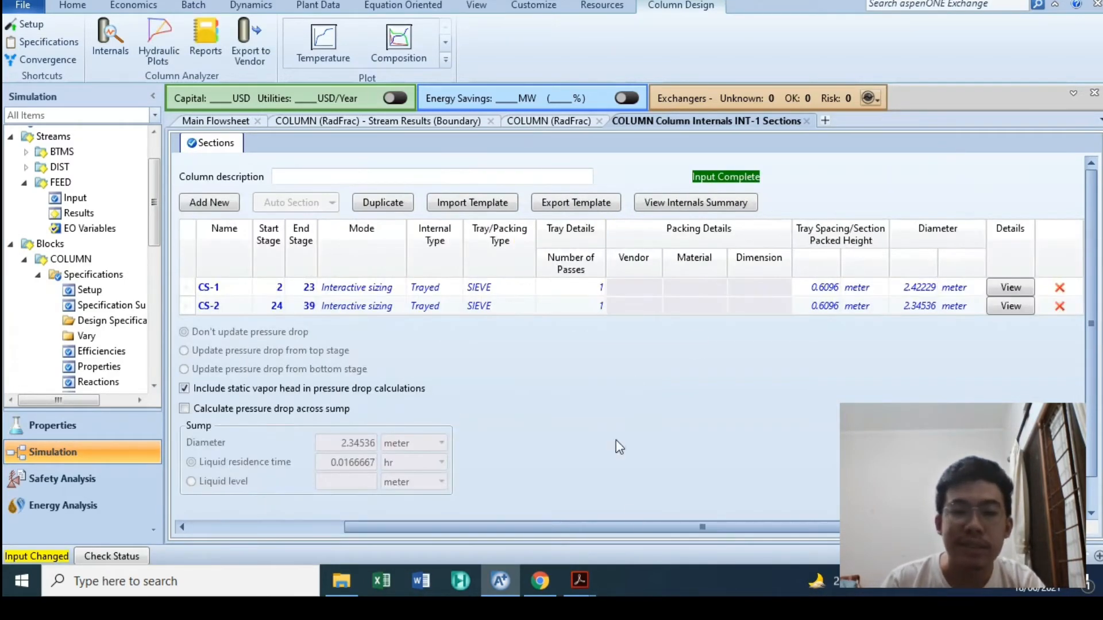
left_click_drag(585, 523, 312, 548)
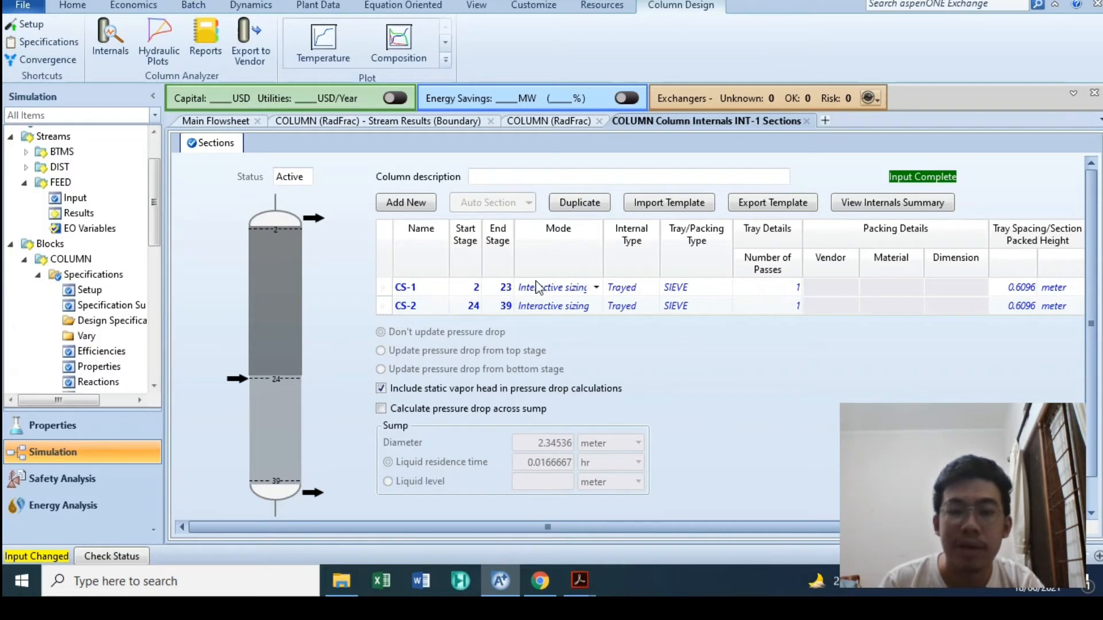
left_click(652, 288)
left_click(712, 371)
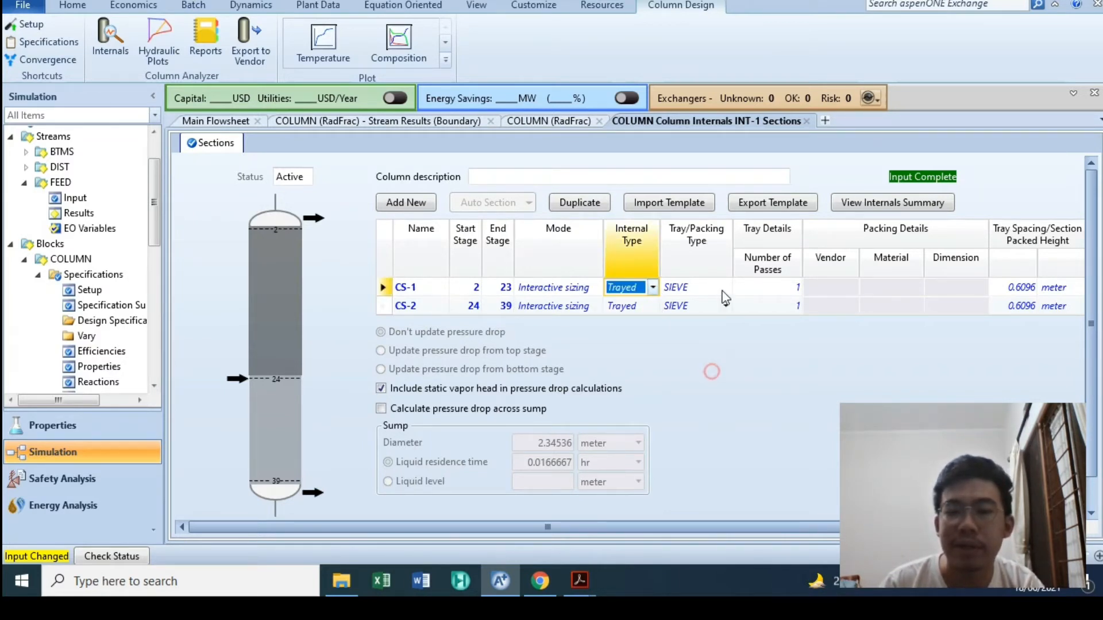
left_click(724, 287)
left_click(725, 288)
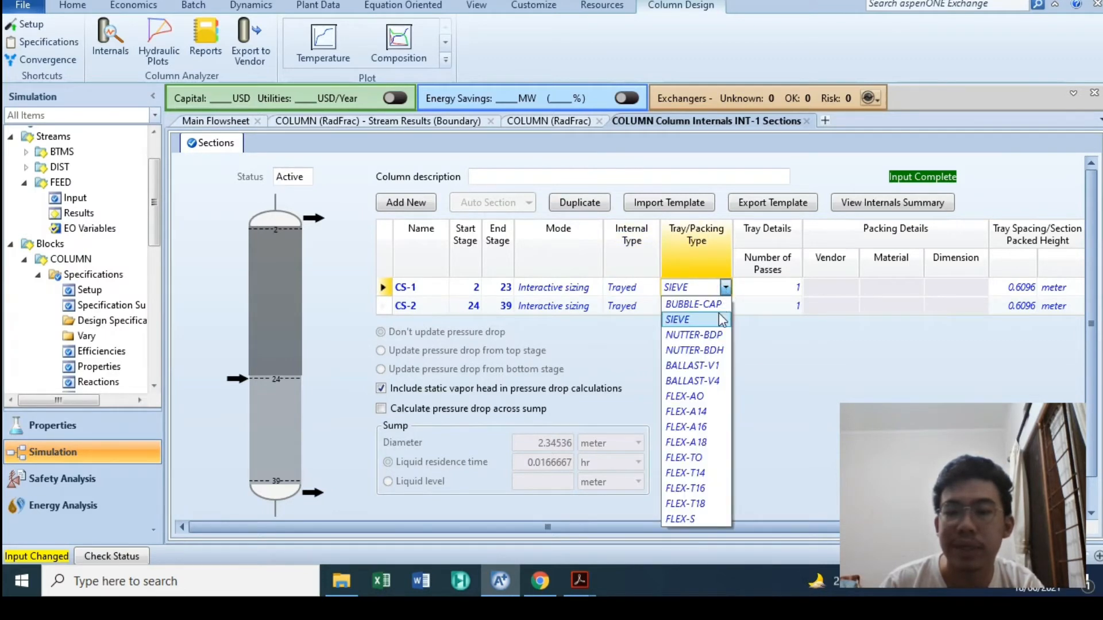
left_click(796, 354)
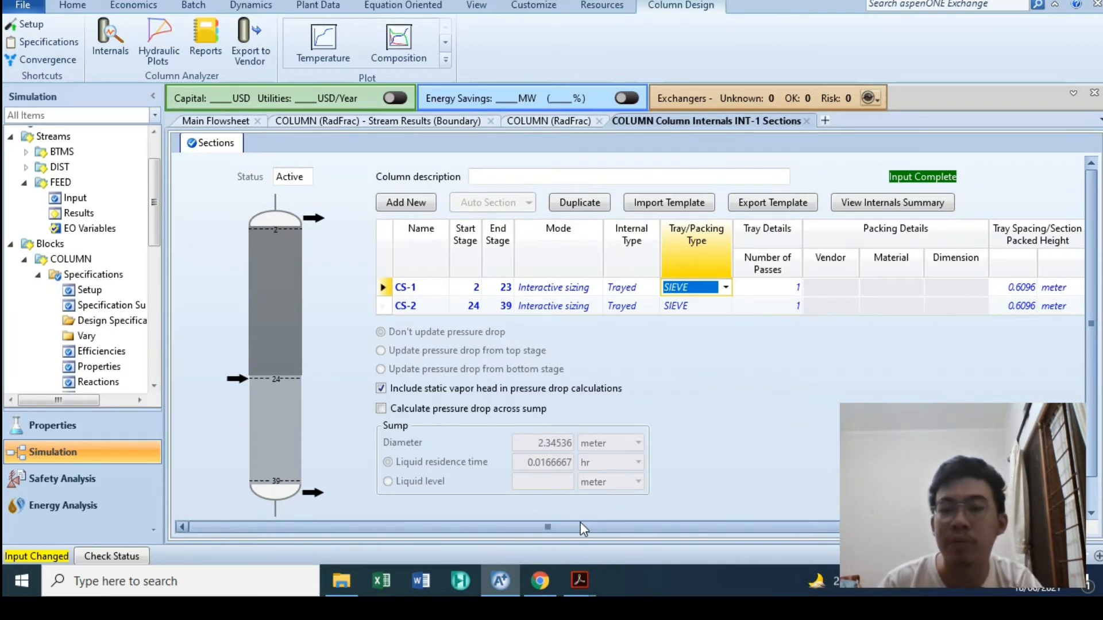
left_click_drag(580, 522, 704, 402)
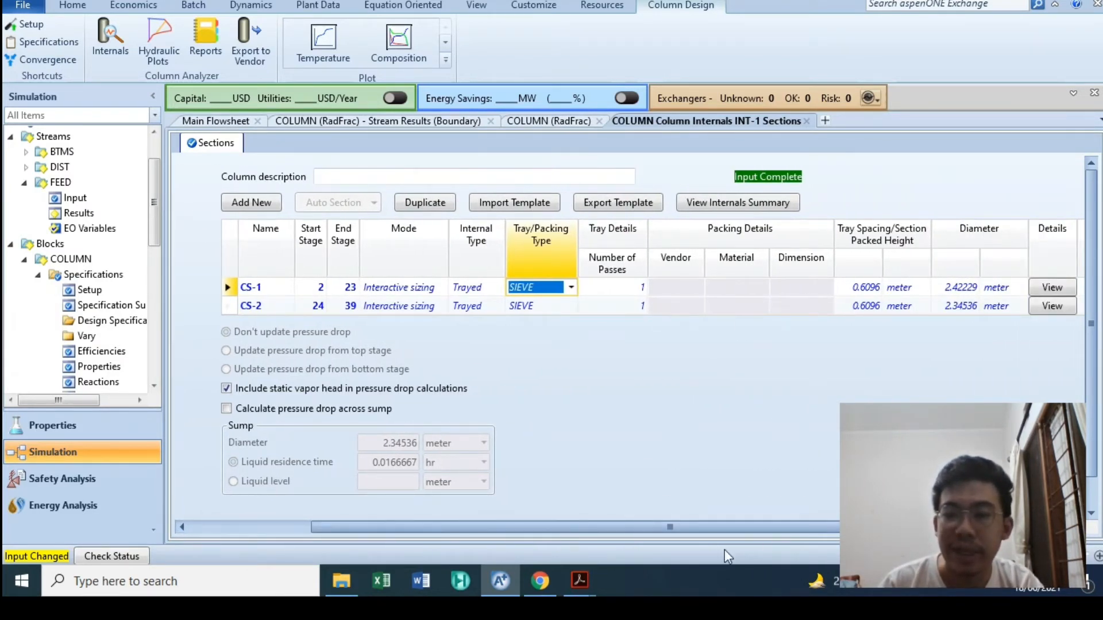
left_click_drag(619, 522, 666, 521)
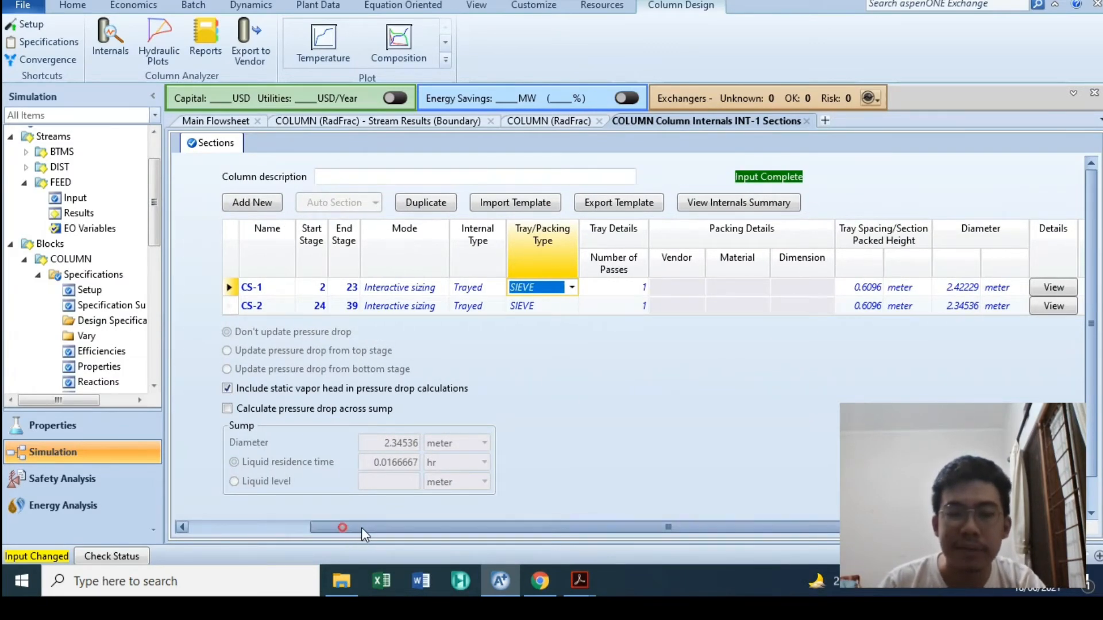
- Examine the detailed tray geometry of section CS-1, including downcomer, weir and tray spacing, and close its form
left_click(1003, 286)
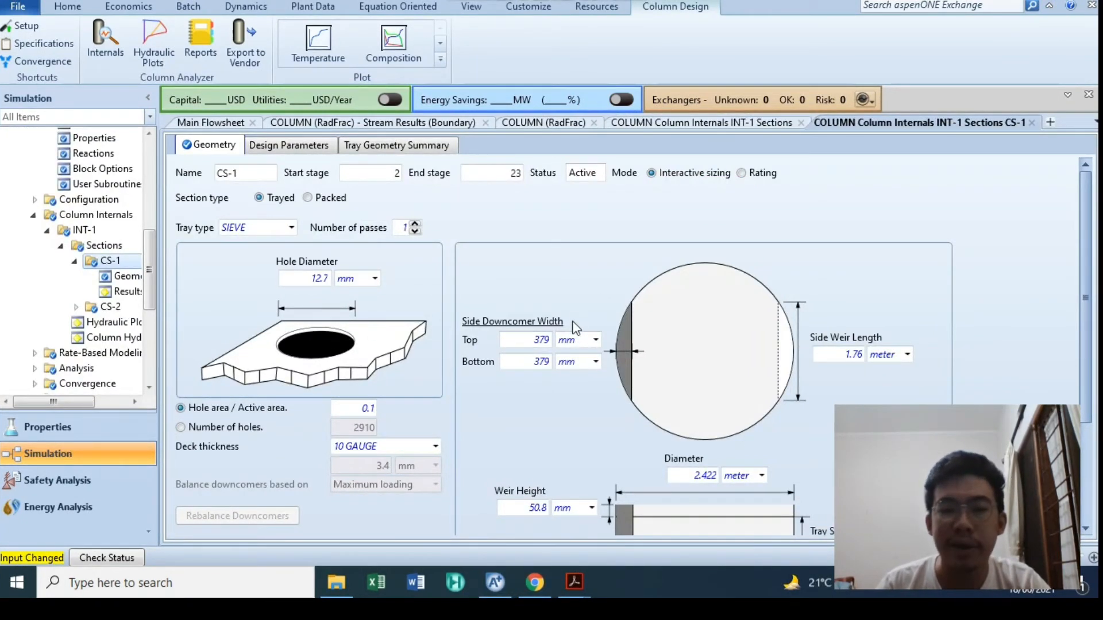
scroll(640, 315, "down", 3)
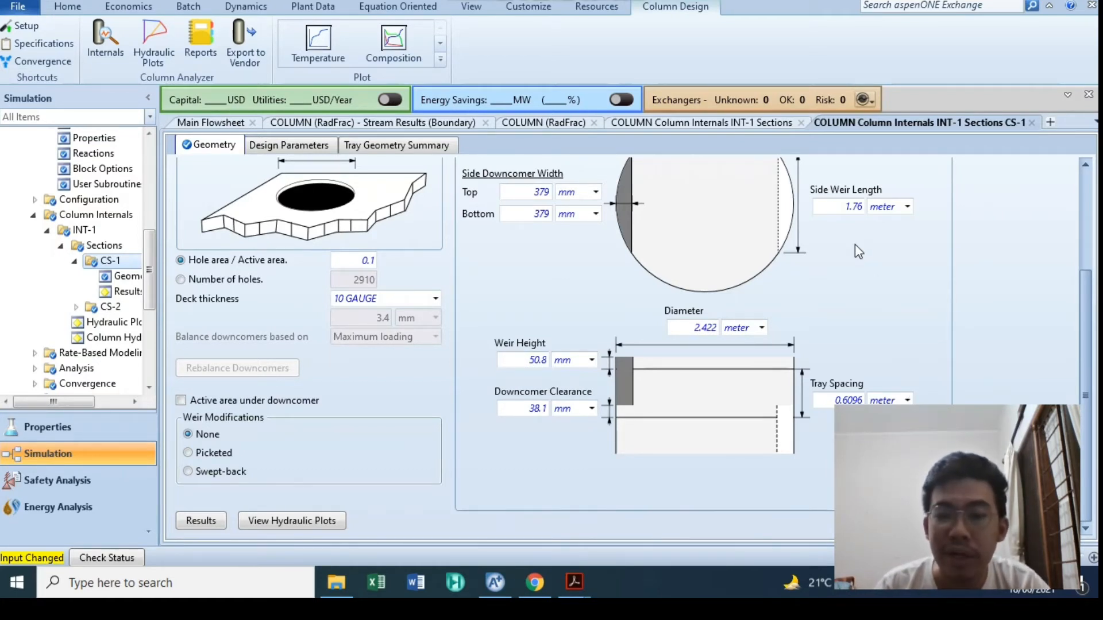
scroll(878, 250, "up", 3)
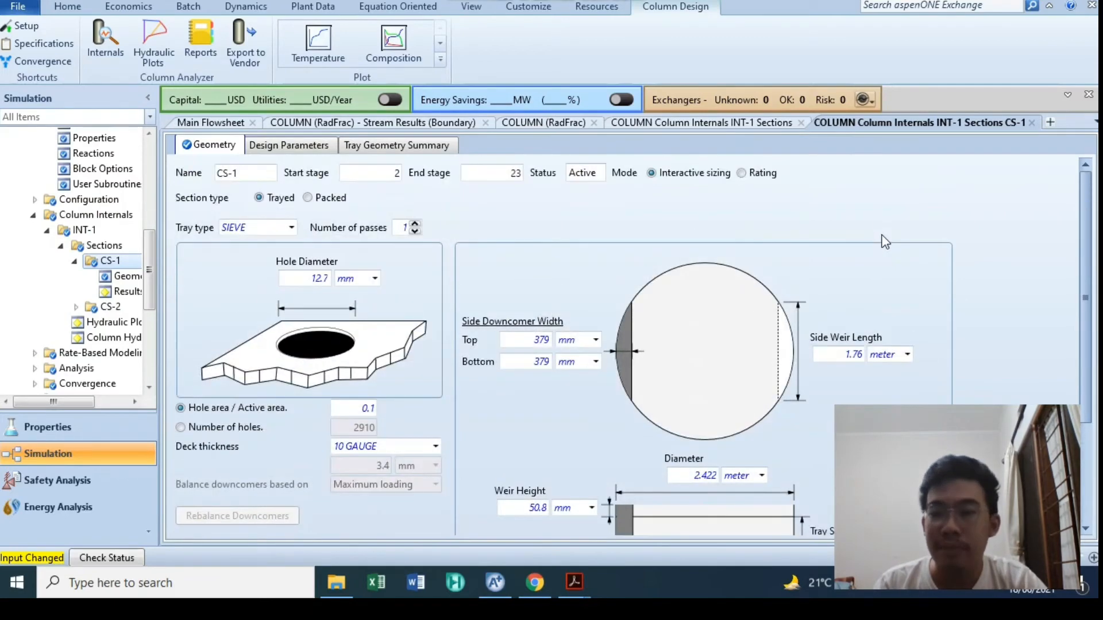
left_click(1032, 119)
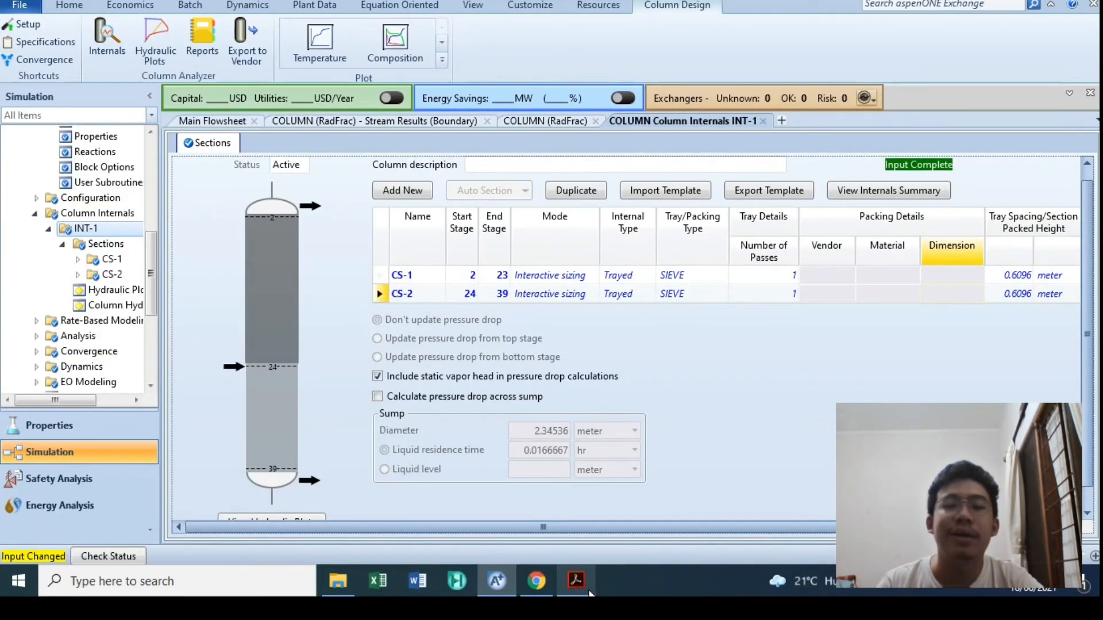
- Reread the design brief in Simulkuy #8.pdf, then return to Aspen Plus and examine the hydraulic plots of the column stages
left_click(577, 582)
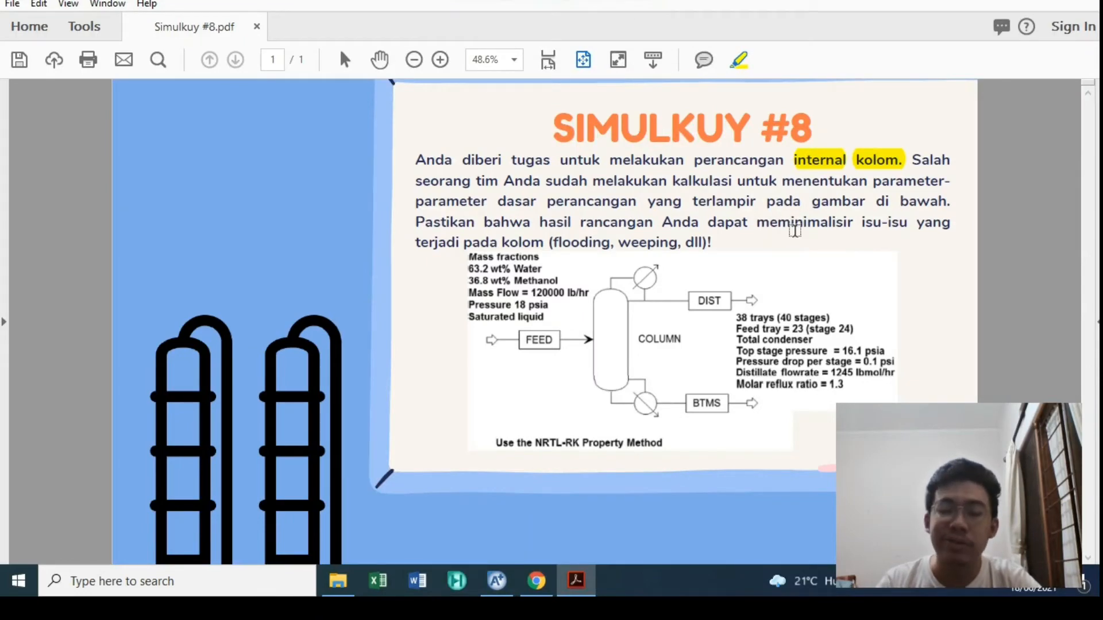
left_click(501, 582)
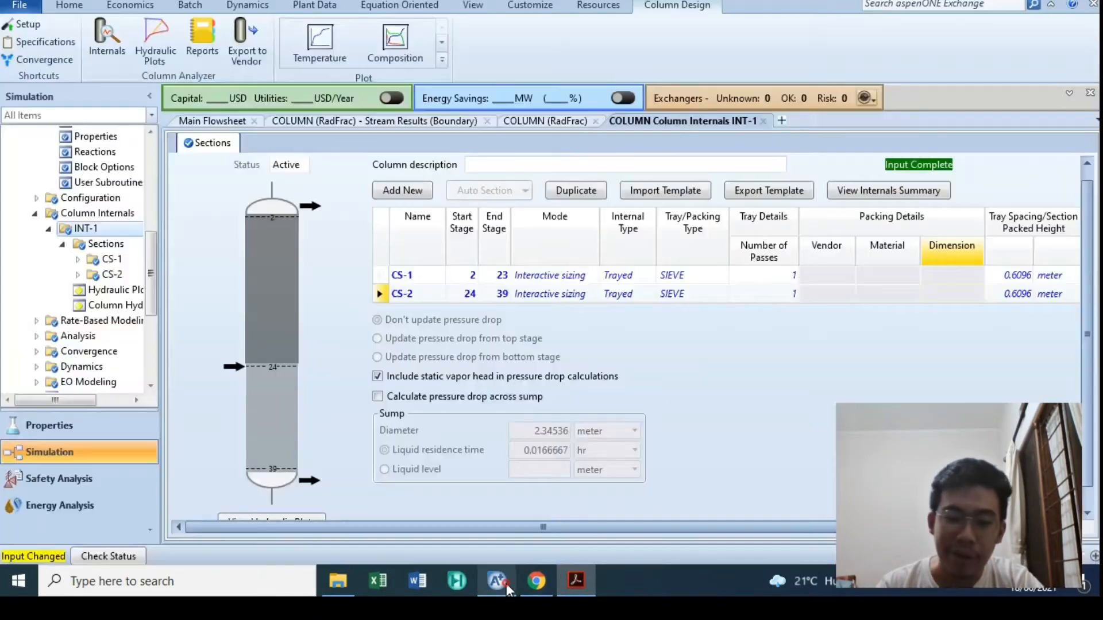
scroll(522, 404, "down", 1)
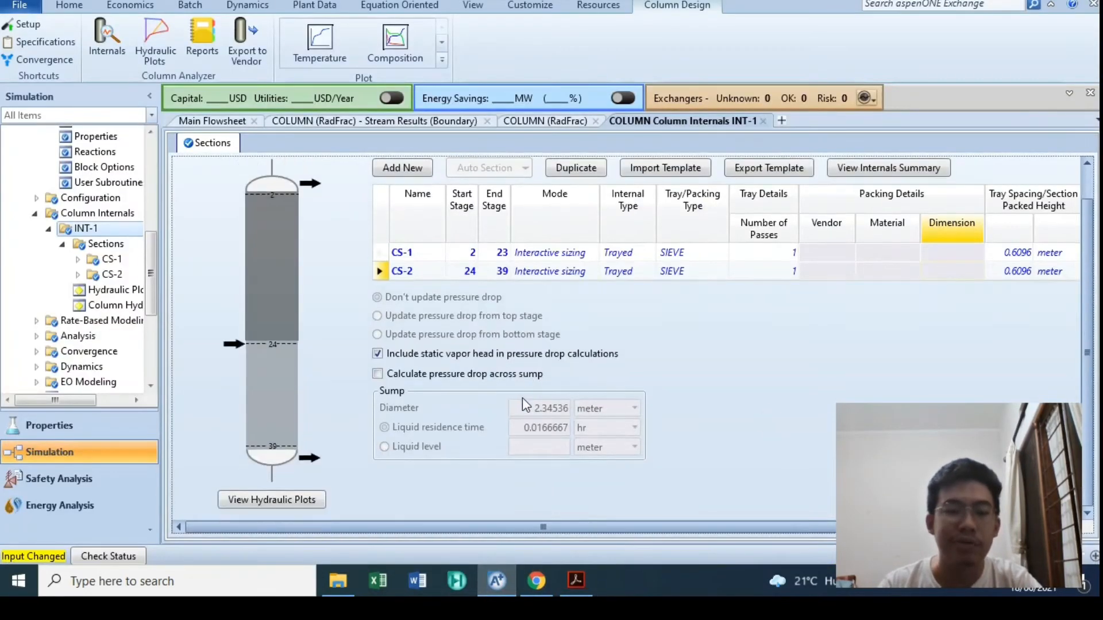
left_click(300, 501)
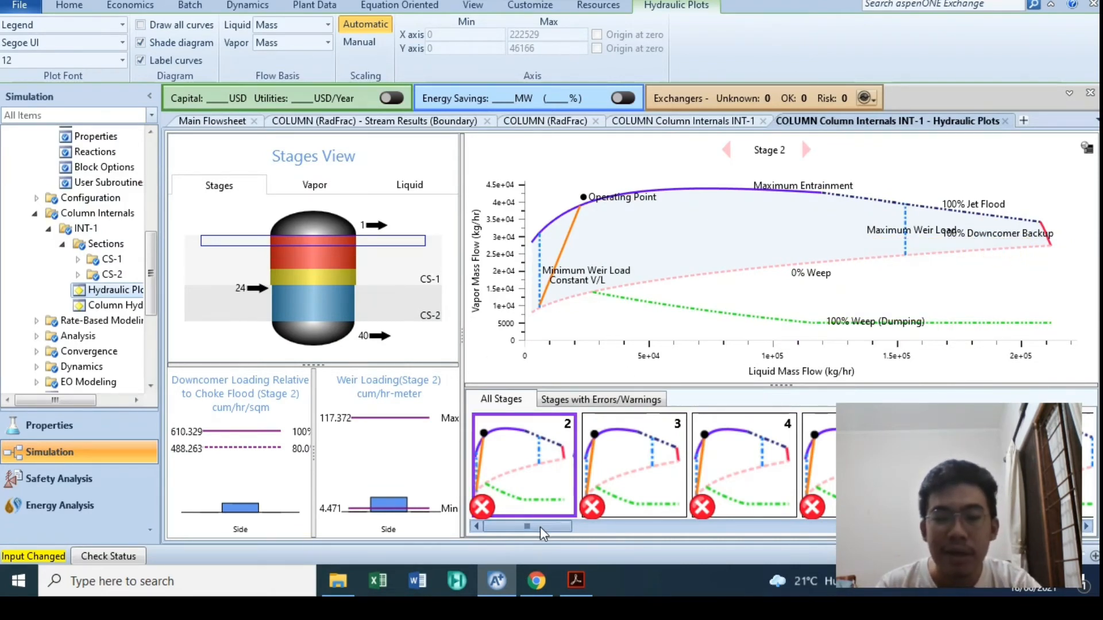
mouse_move(548, 526)
left_mouse_down()
mouse_move(754, 534)
mouse_move(546, 528)
left_mouse_up()
left_click(579, 527)
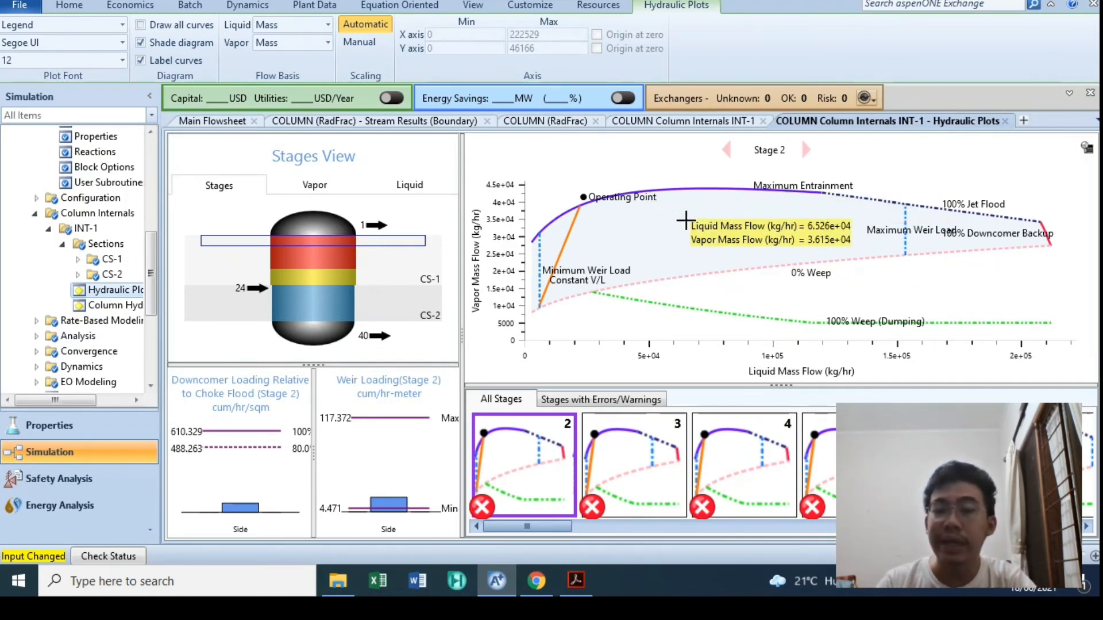
- Set the diameters of column sections CS-1 and CS-2 to 6 ft
left_click(681, 121)
left_click_drag(581, 528, 746, 528)
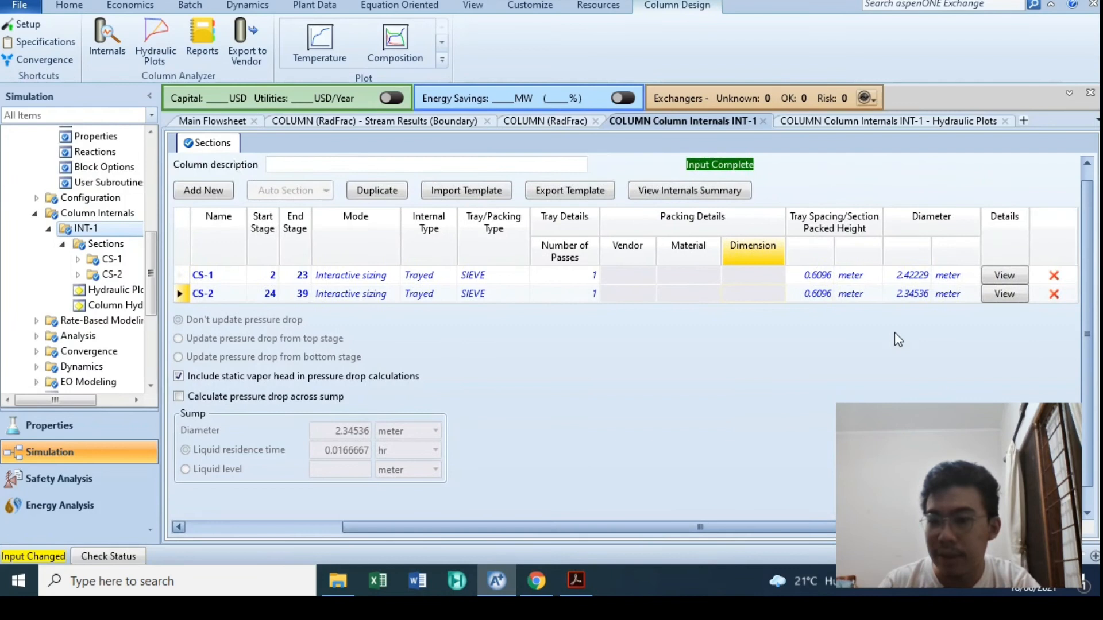
left_click(913, 277)
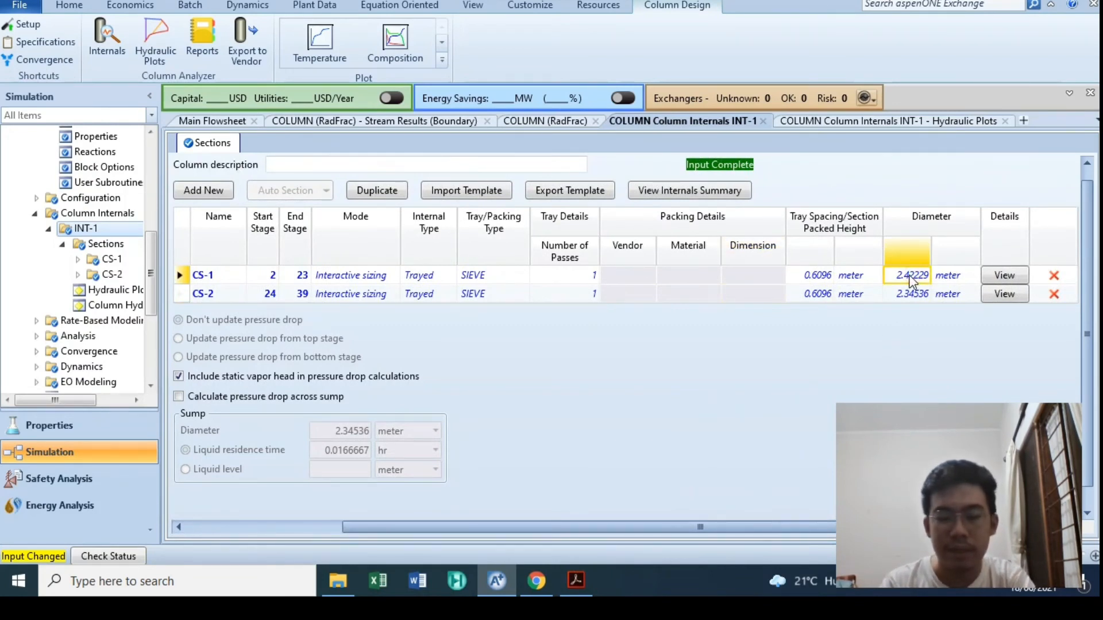
type("6")
key("Return")
type("6")
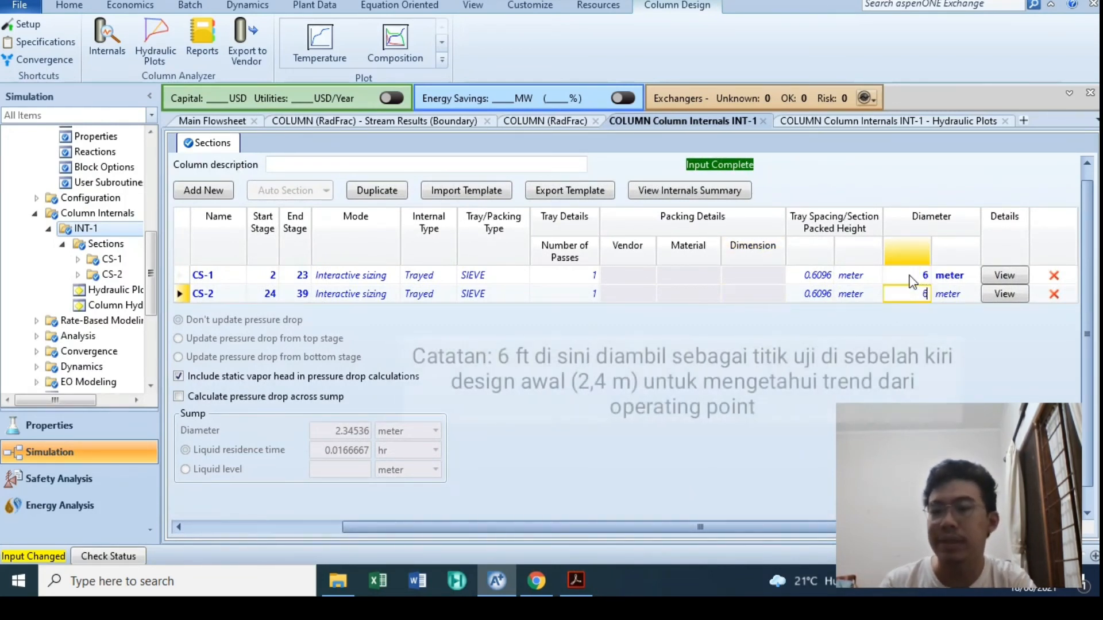
left_click(949, 275)
left_click(974, 275)
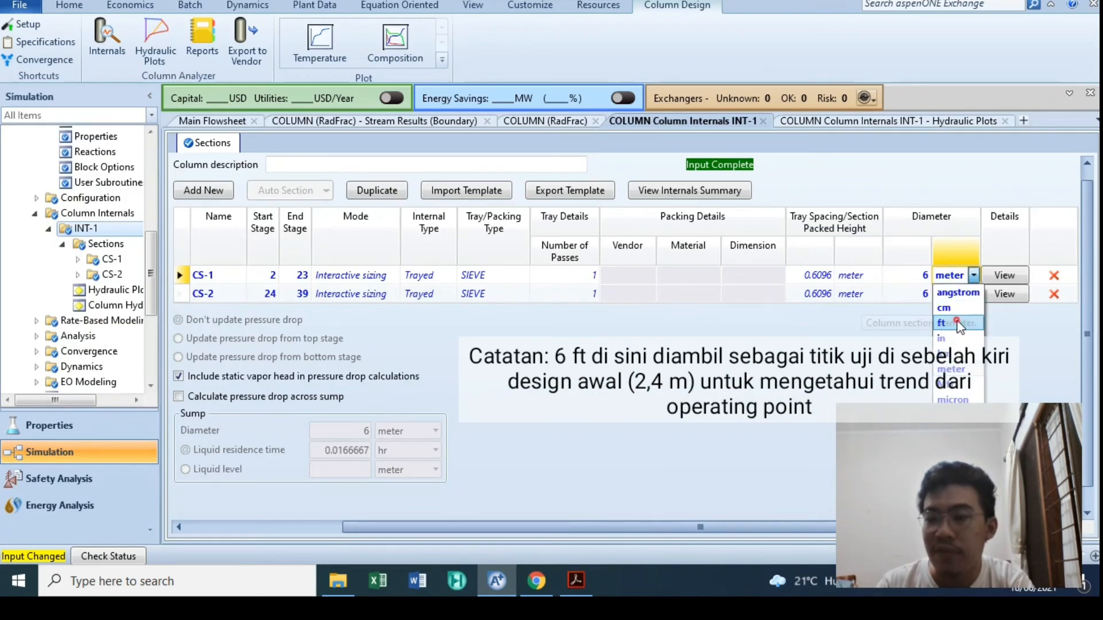
left_click(965, 323)
left_click(973, 294)
left_click(974, 294)
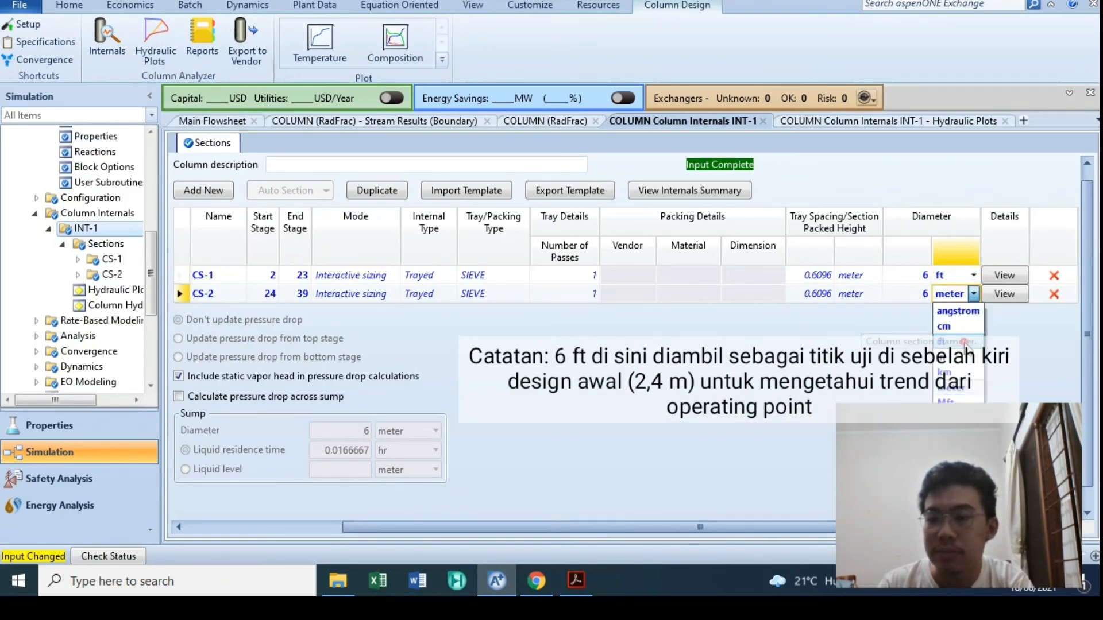
left_click(967, 342)
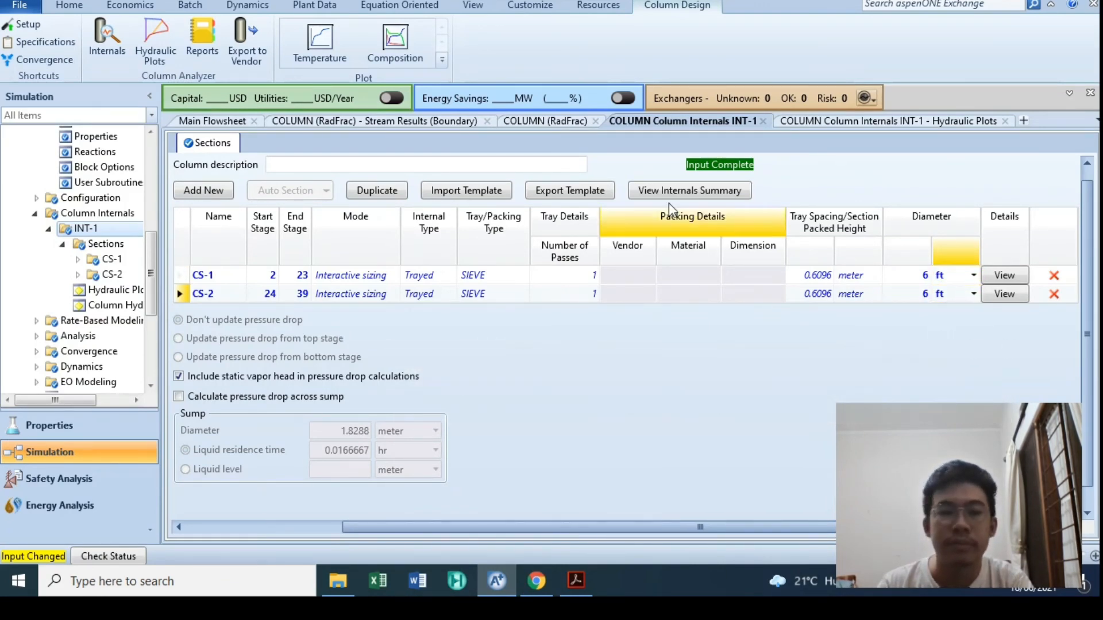
- Check the stage 2 operating point and the stage status in the hydraulic plots for the 6 ft diameters
left_click(946, 123)
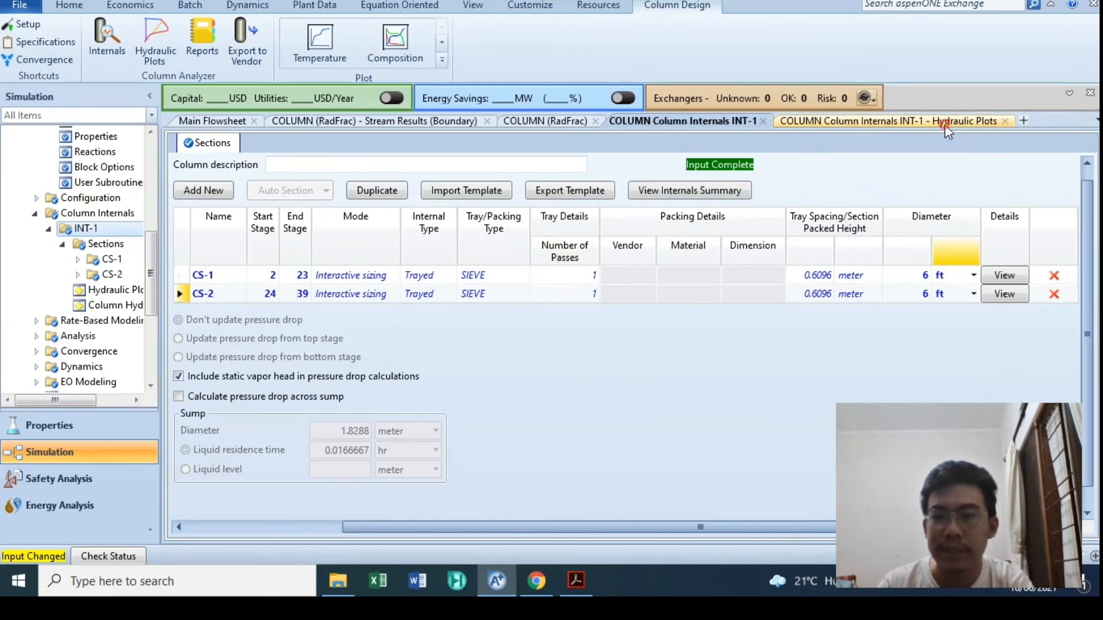
left_click(630, 123)
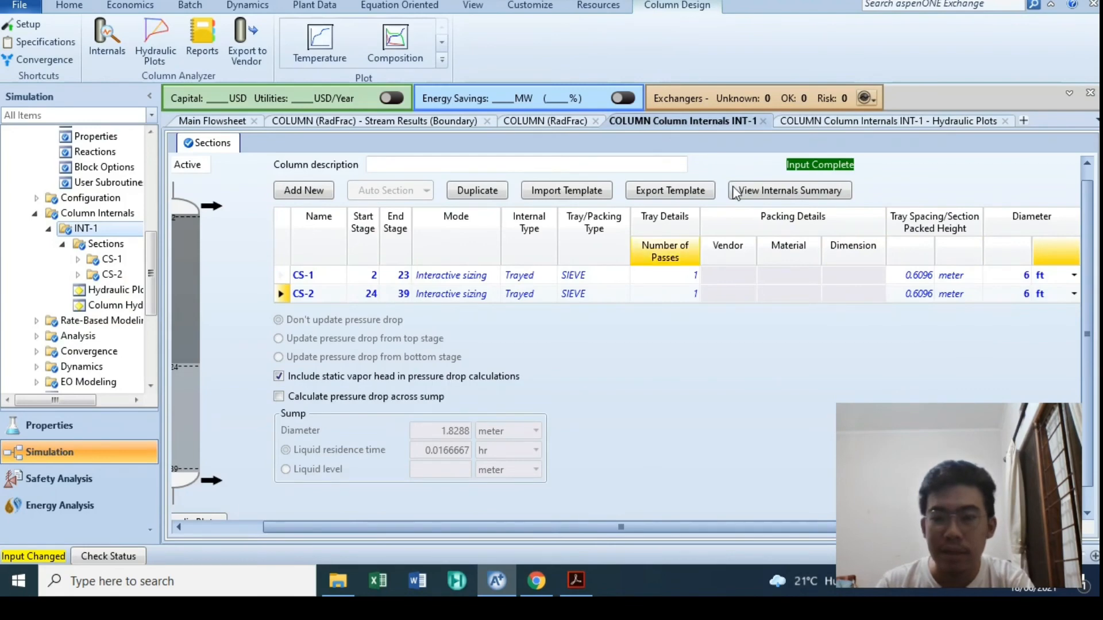
left_click(803, 126)
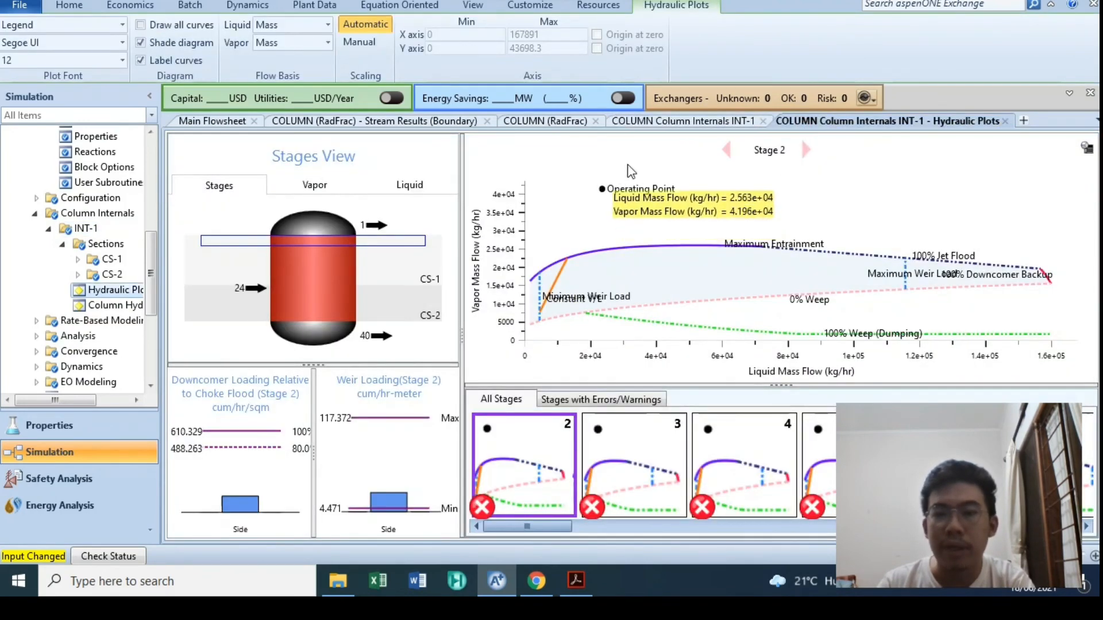
- Set the diameters of column sections CS-1 and CS-2 to 9 ft
left_click(683, 121)
left_click_drag(659, 529, 772, 515)
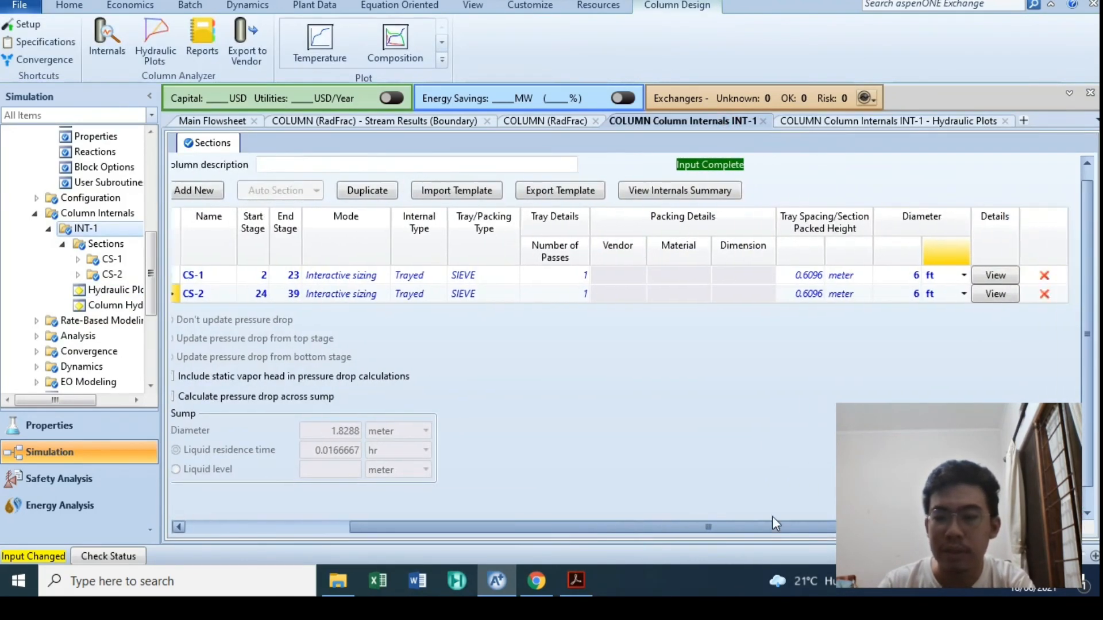
left_click(890, 279)
type("9")
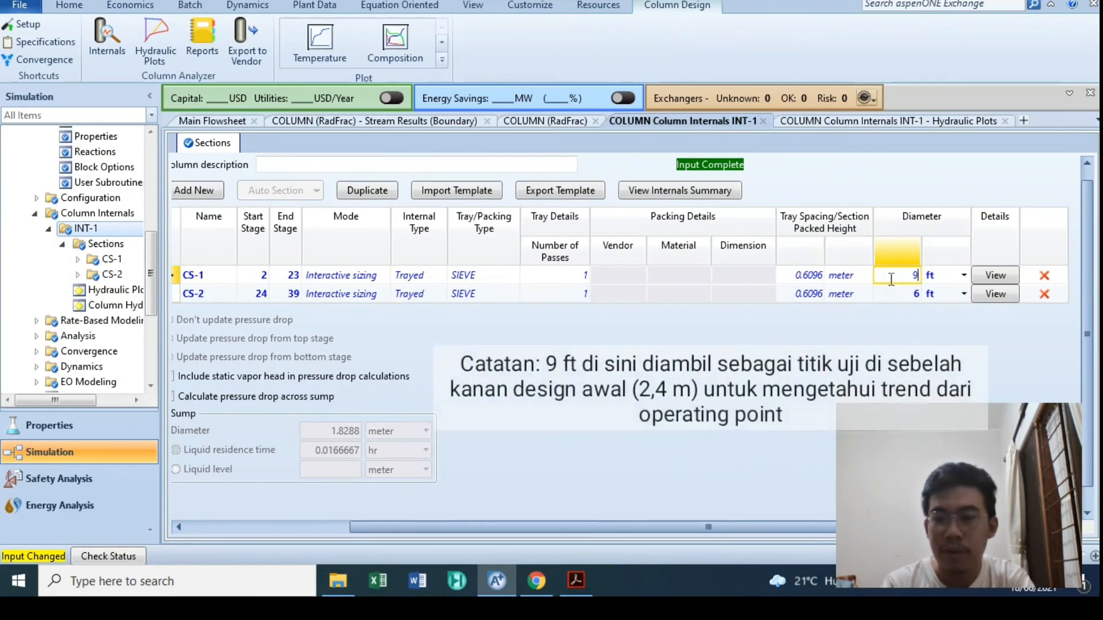
key("Return")
type("9")
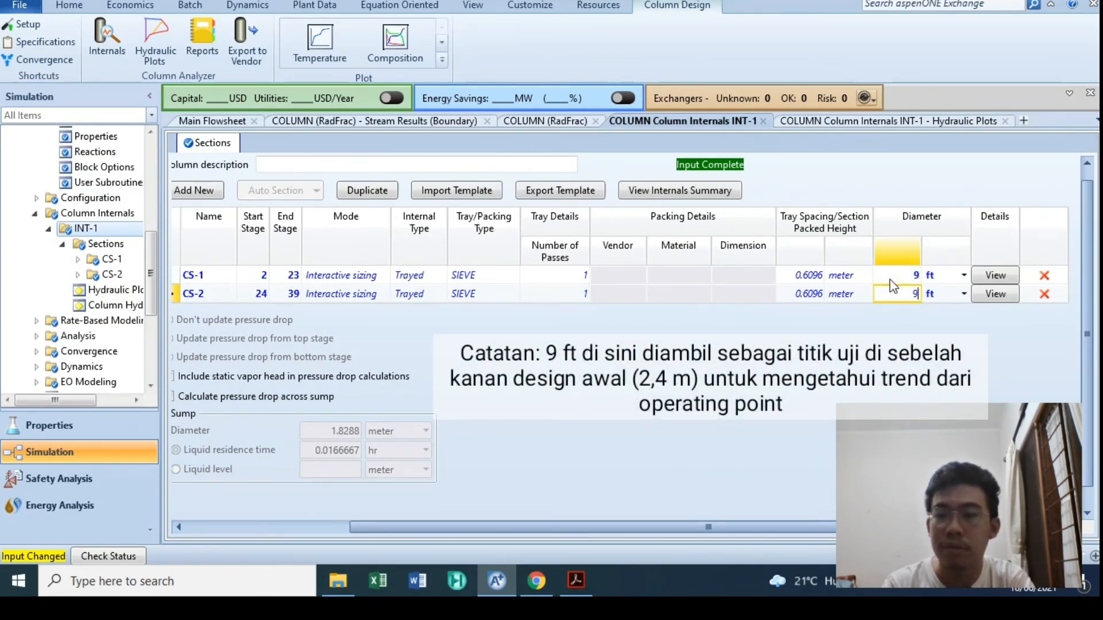
key("Return")
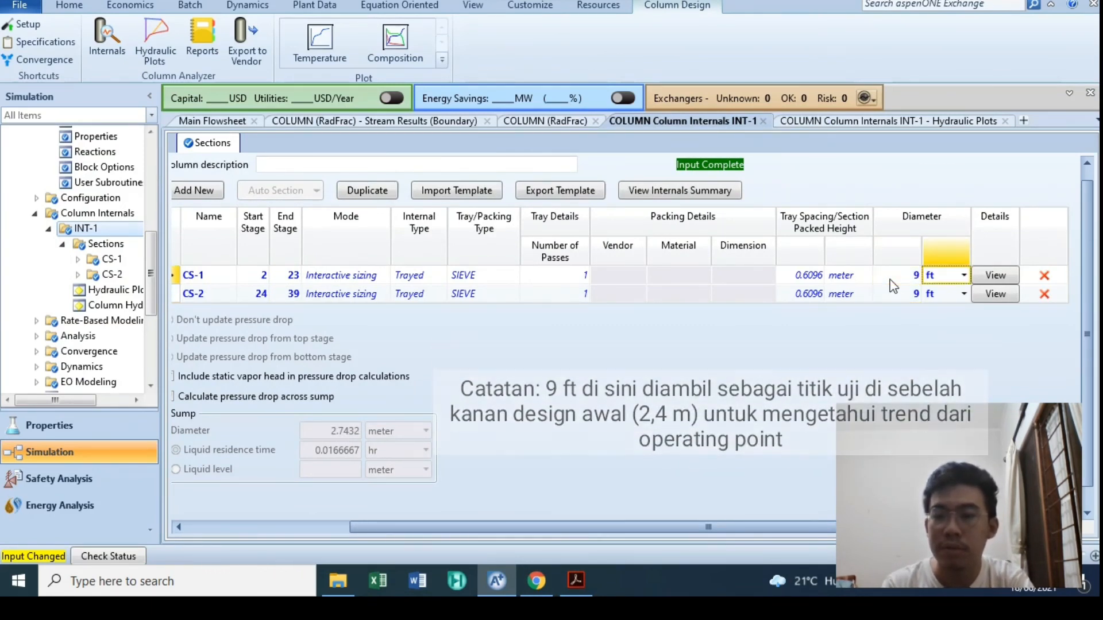
- Examine the stage, vapor and liquid hydraulic plots for the 9 ft diameters, close them and return to the section sizing table
left_click(808, 122)
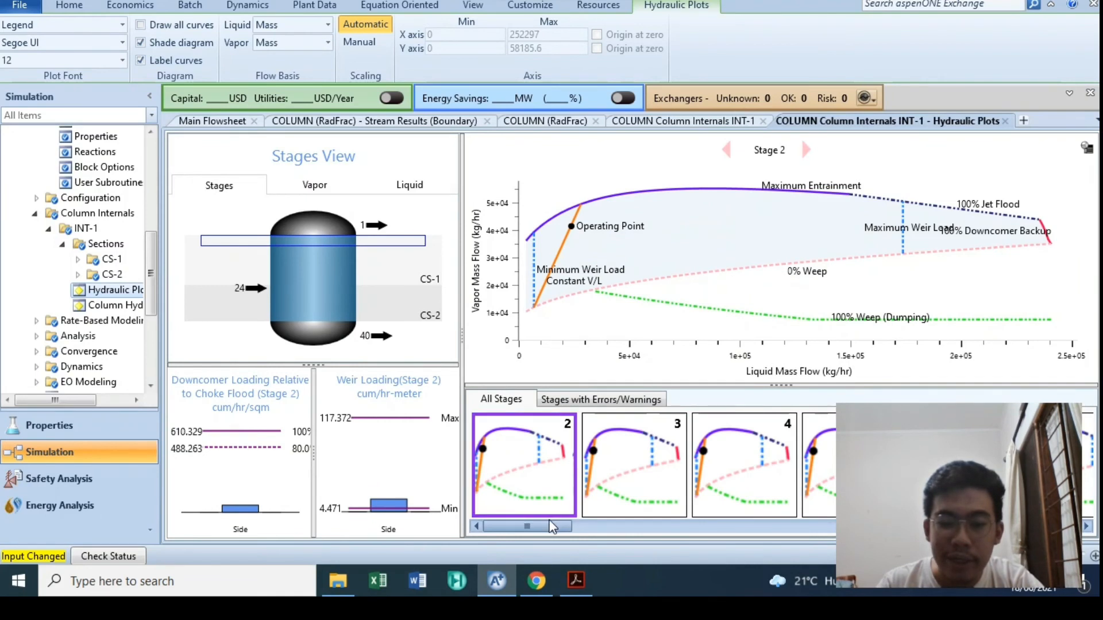
left_click_drag(560, 527, 570, 527)
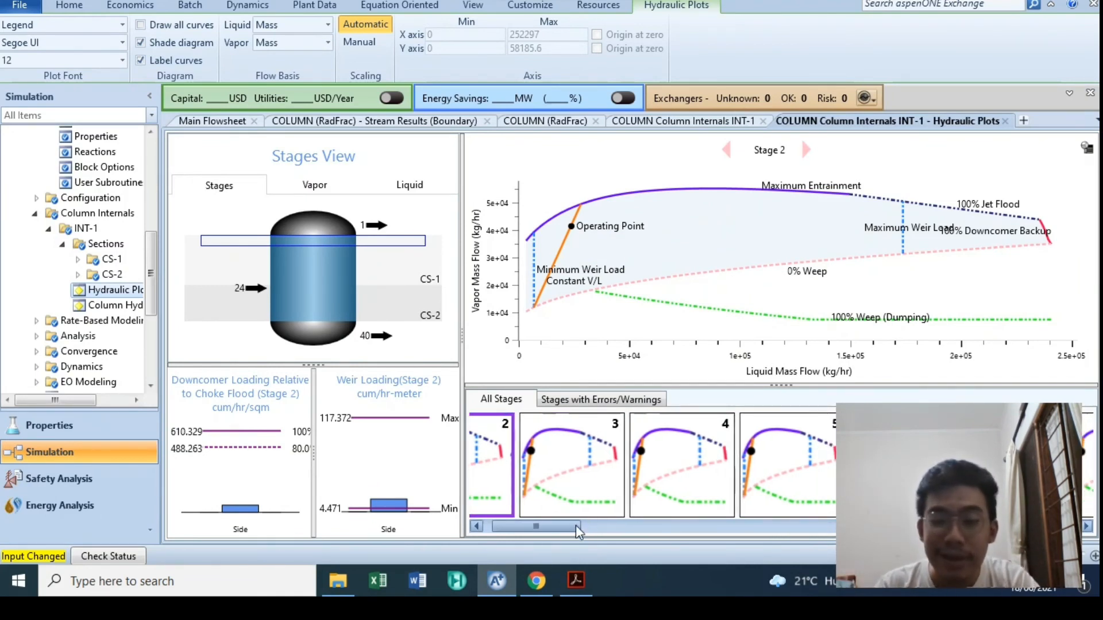
left_click_drag(561, 529, 674, 530)
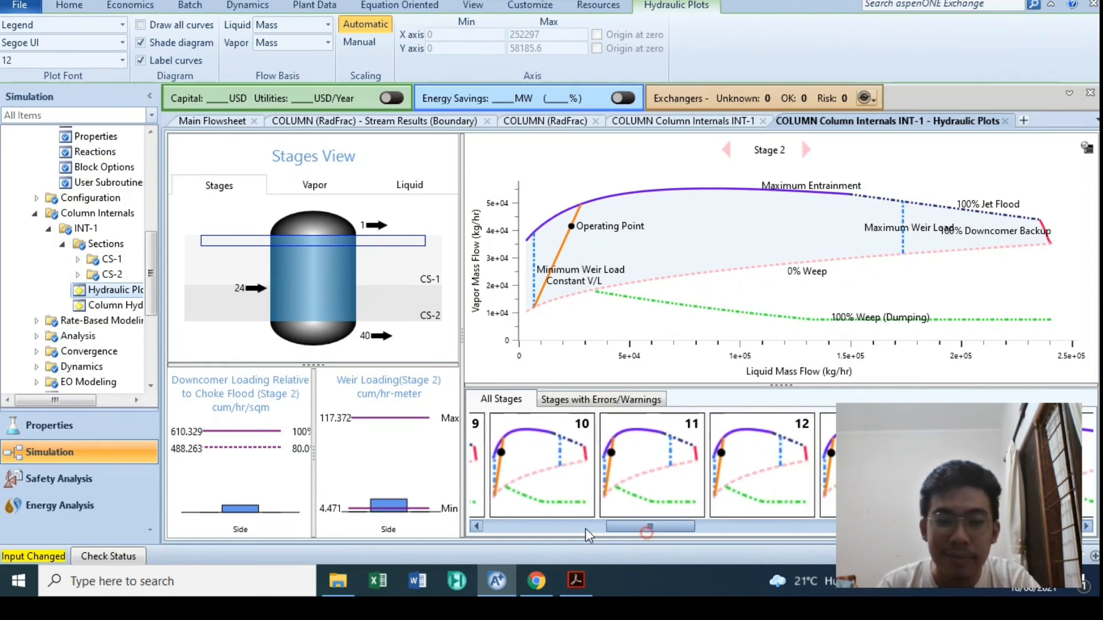
left_click(296, 193)
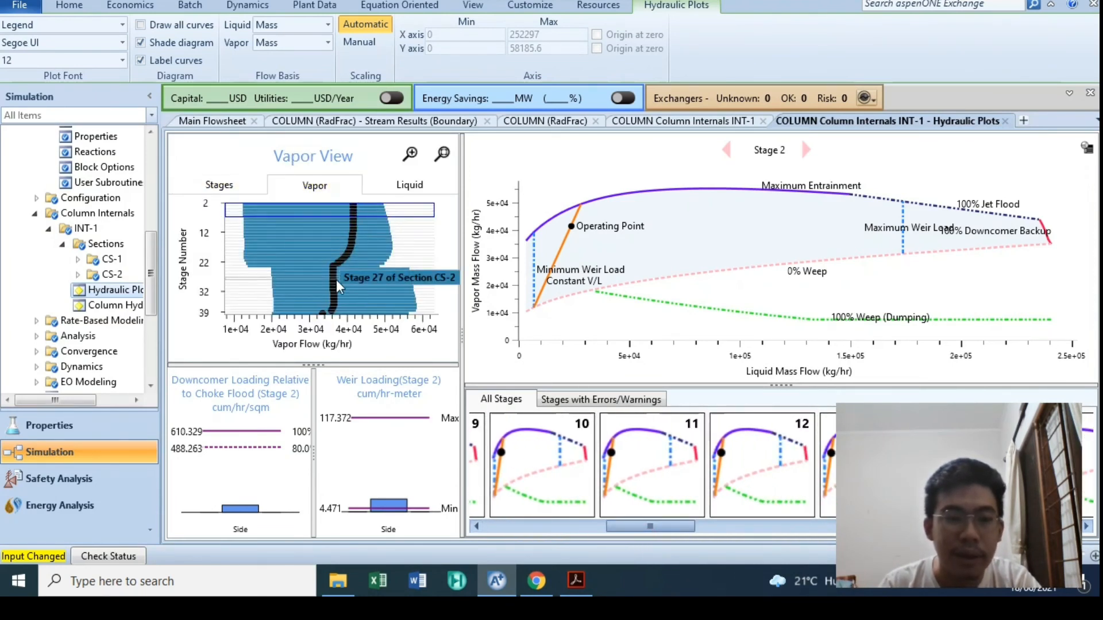
left_click(407, 185)
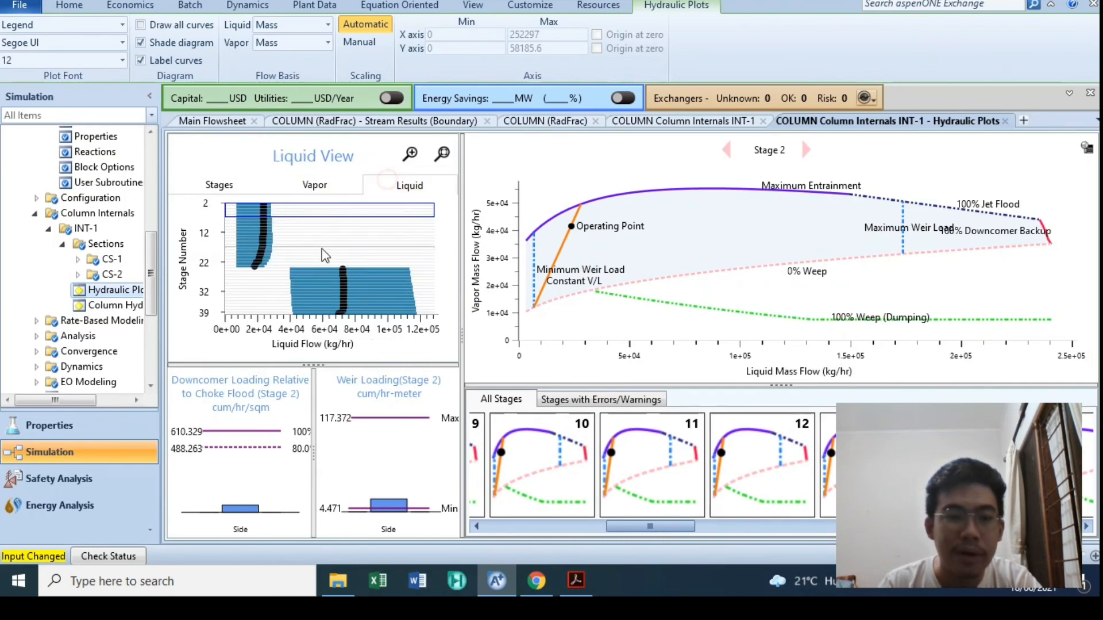
left_click(320, 184)
left_click(219, 185)
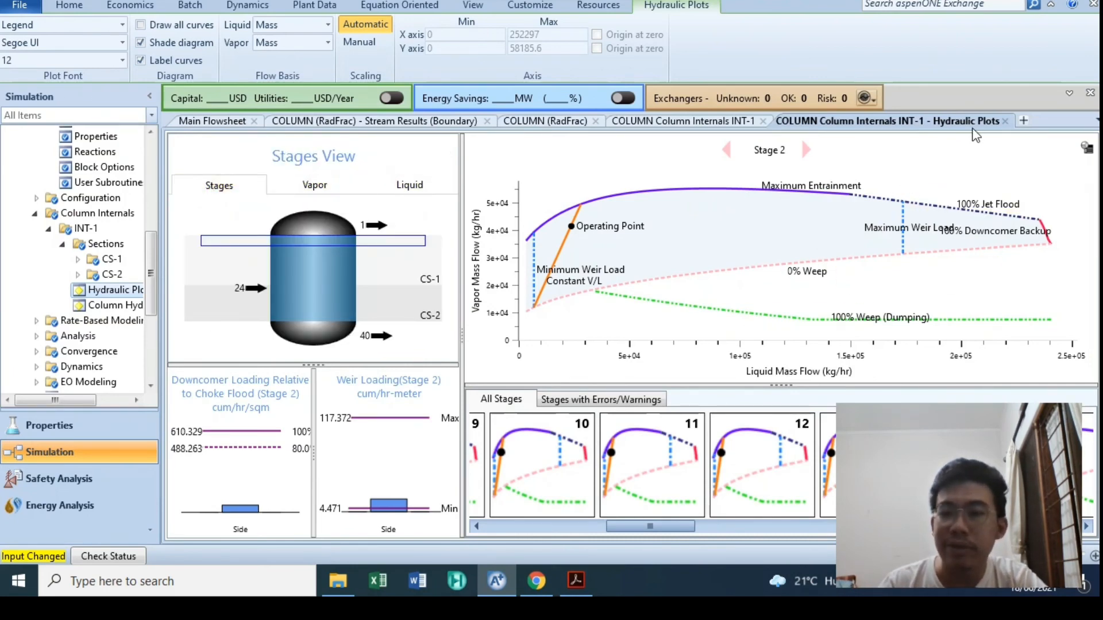
left_click(1004, 121)
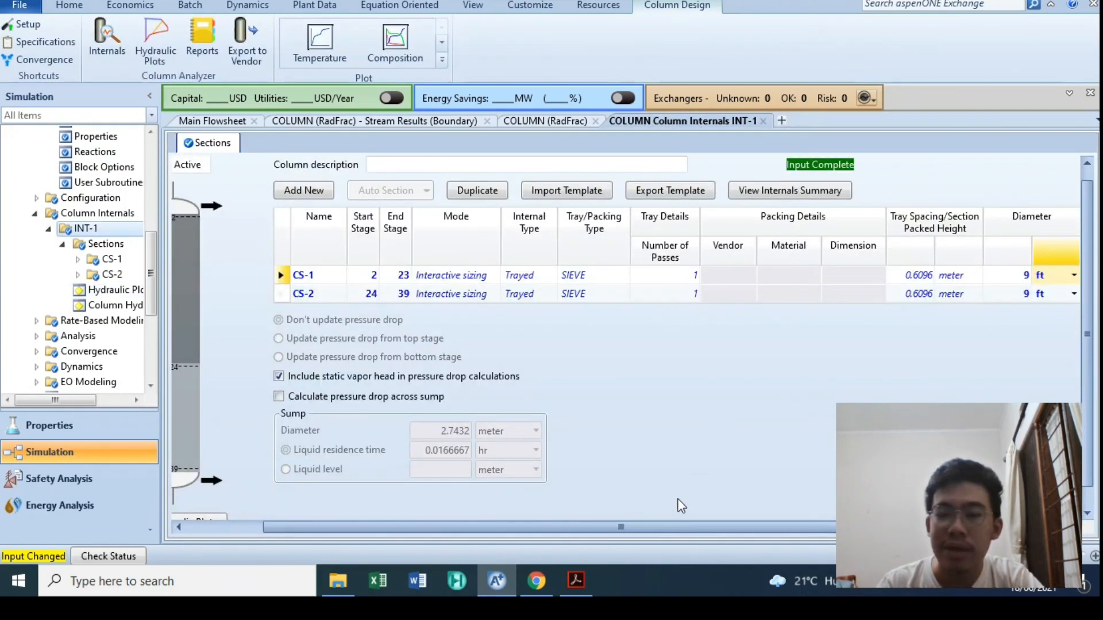
mouse_move(668, 528)
left_mouse_down()
mouse_move(617, 525)
mouse_move(695, 520)
left_mouse_up()
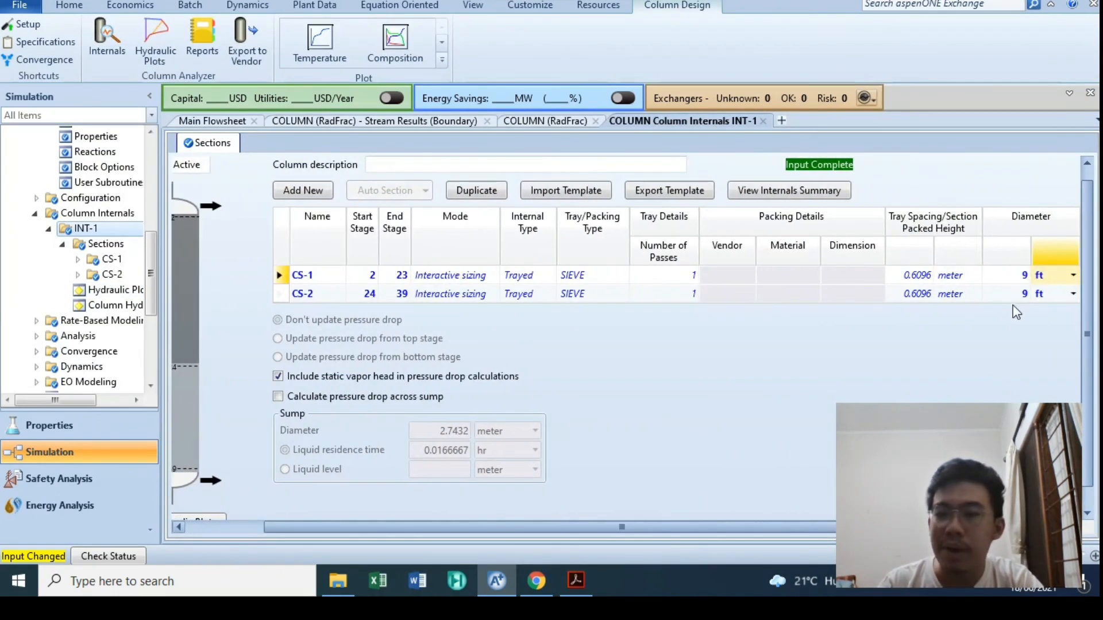